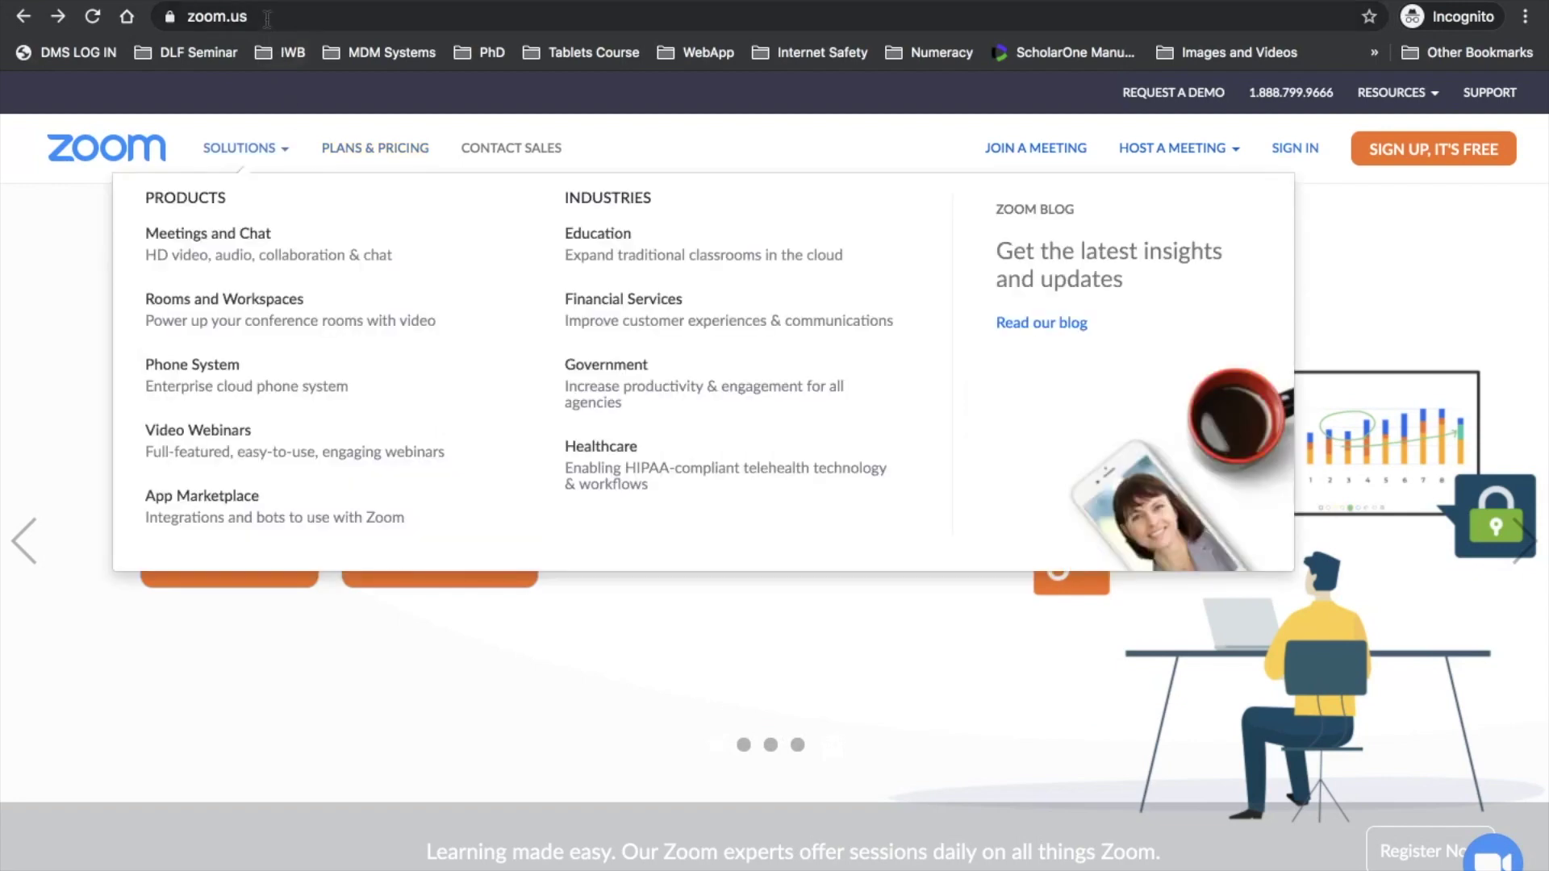
Go to the Zoom web portal's Upcoming Meetings page, which shows no meetings yet.
{"action": "left_click", "coordinate": [267, 16]}
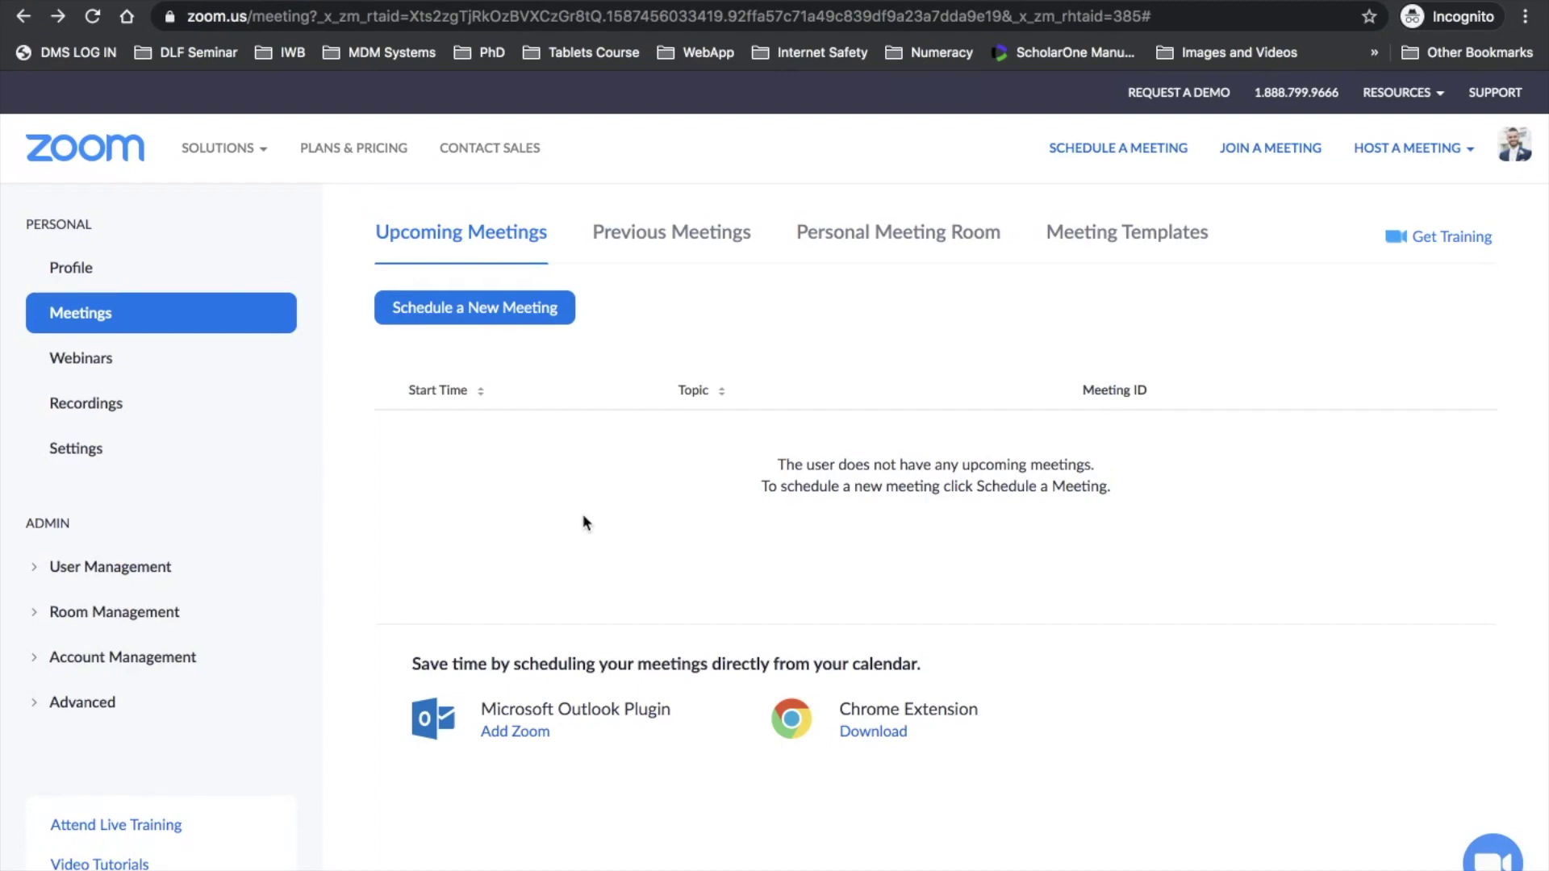
Open a new meeting form, review Topic, When and Duration, and enter the description 'Staff meeting'.
{"action": "left_click", "coordinate": [1116, 153]}
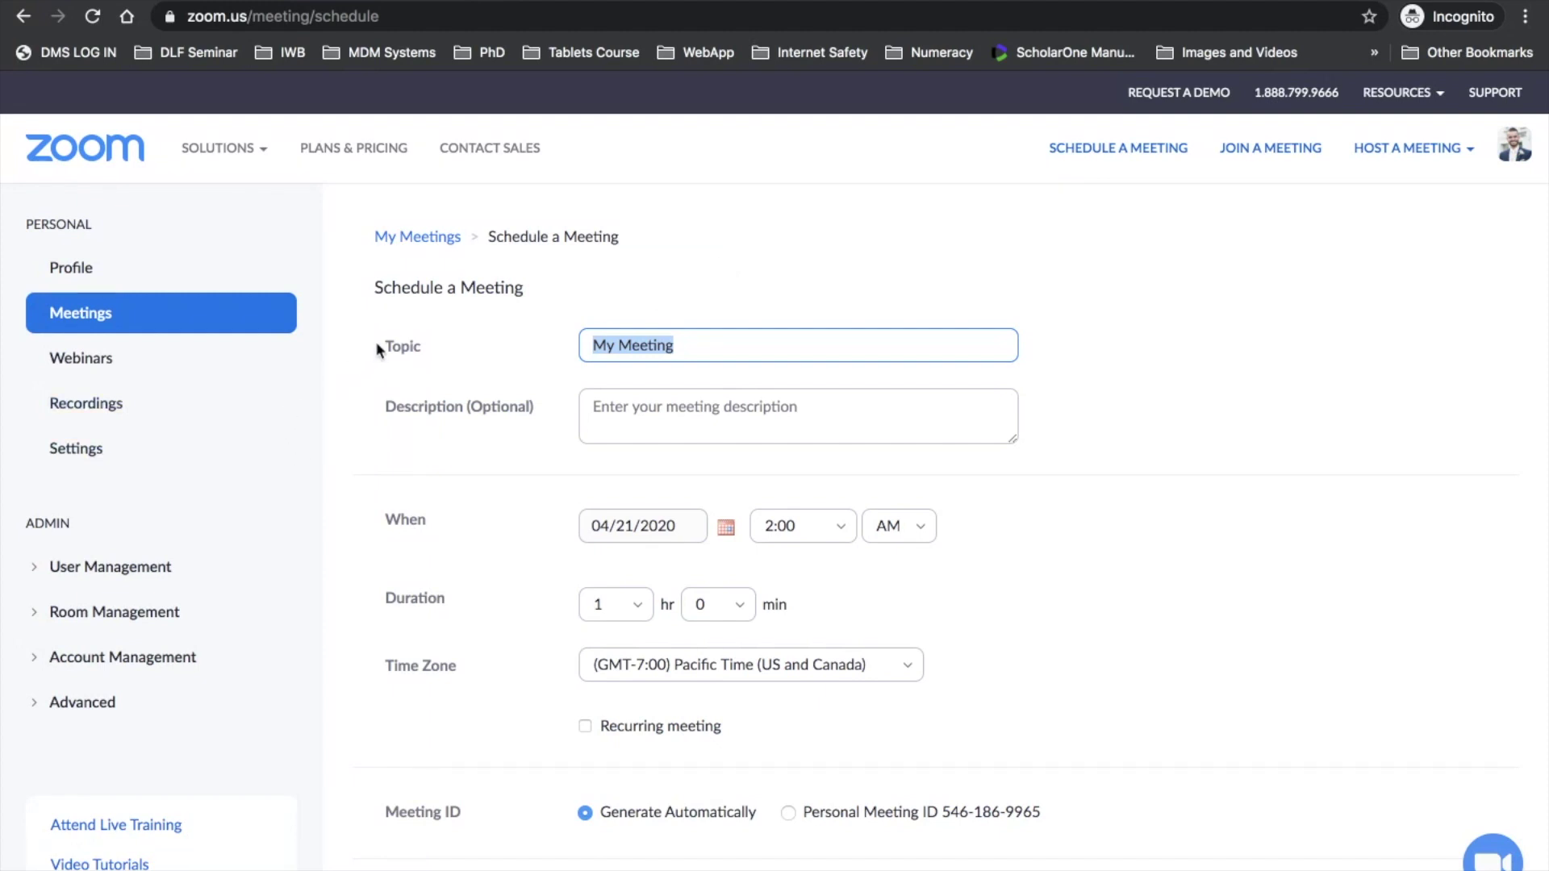
{"action": "left_click_drag", "start_coordinate": [381, 347], "coordinate": [450, 353]}
{"action": "left_click_drag", "start_coordinate": [381, 420], "coordinate": [472, 415]}
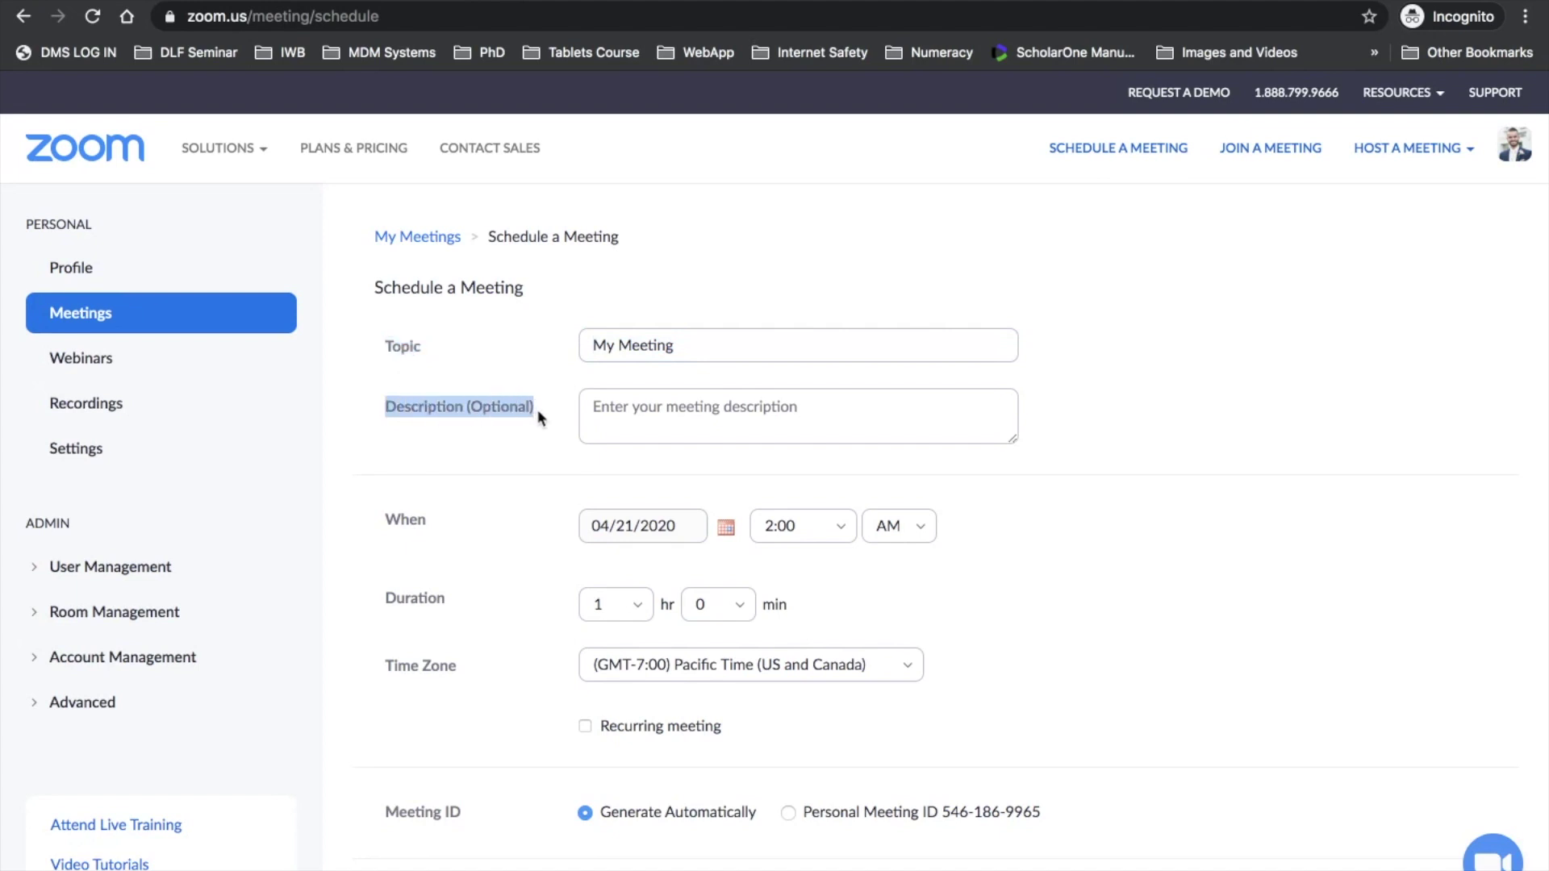
{"action": "left_click_drag", "start_coordinate": [387, 526], "coordinate": [453, 531]}
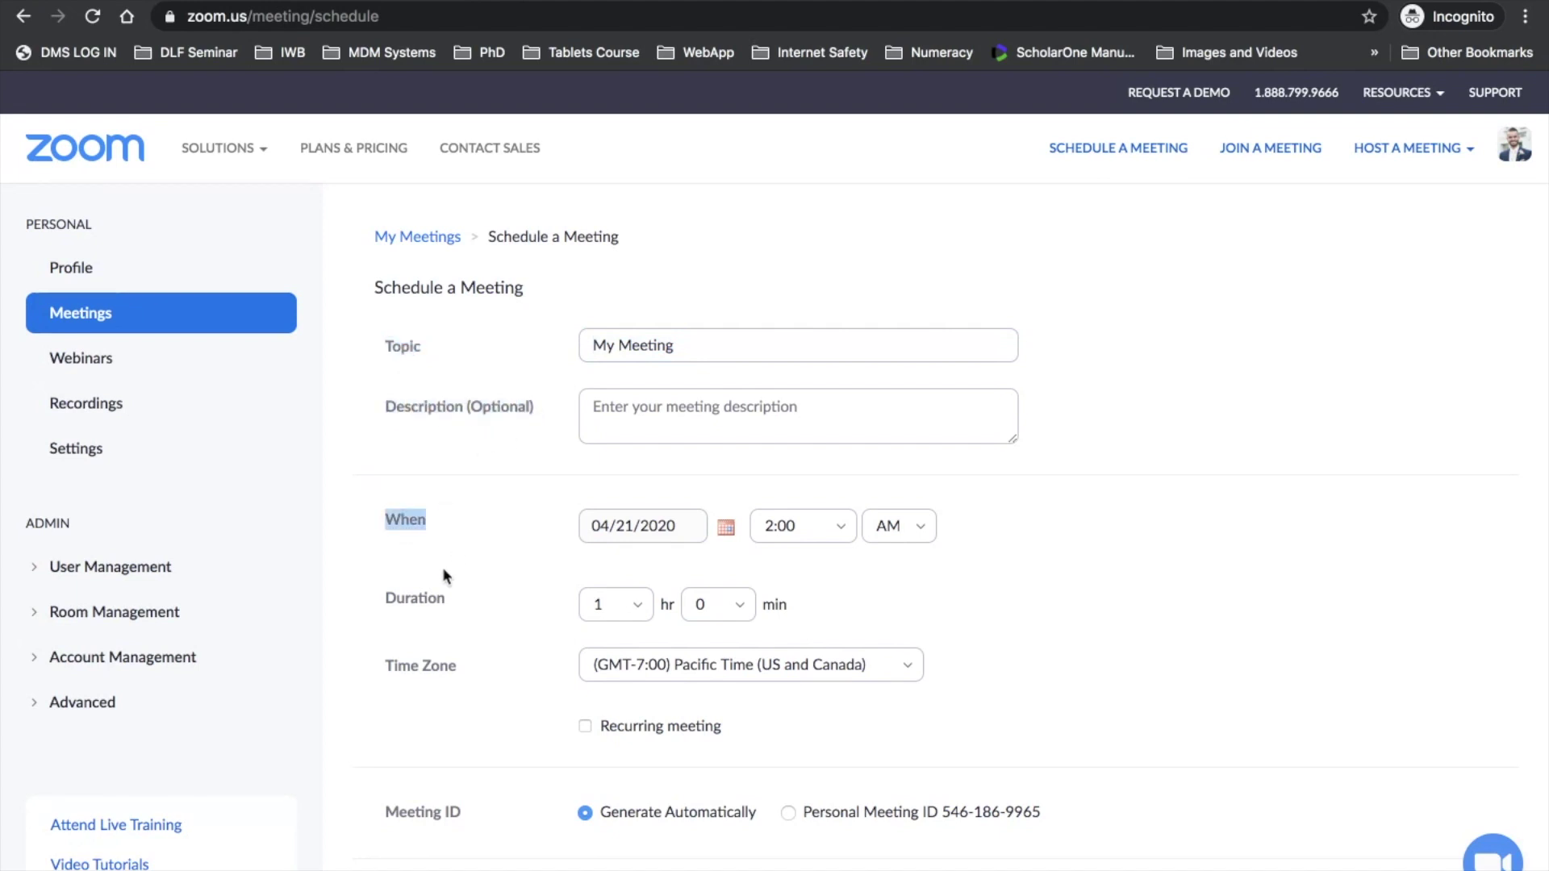
{"action": "left_click_drag", "start_coordinate": [382, 599], "coordinate": [465, 601]}
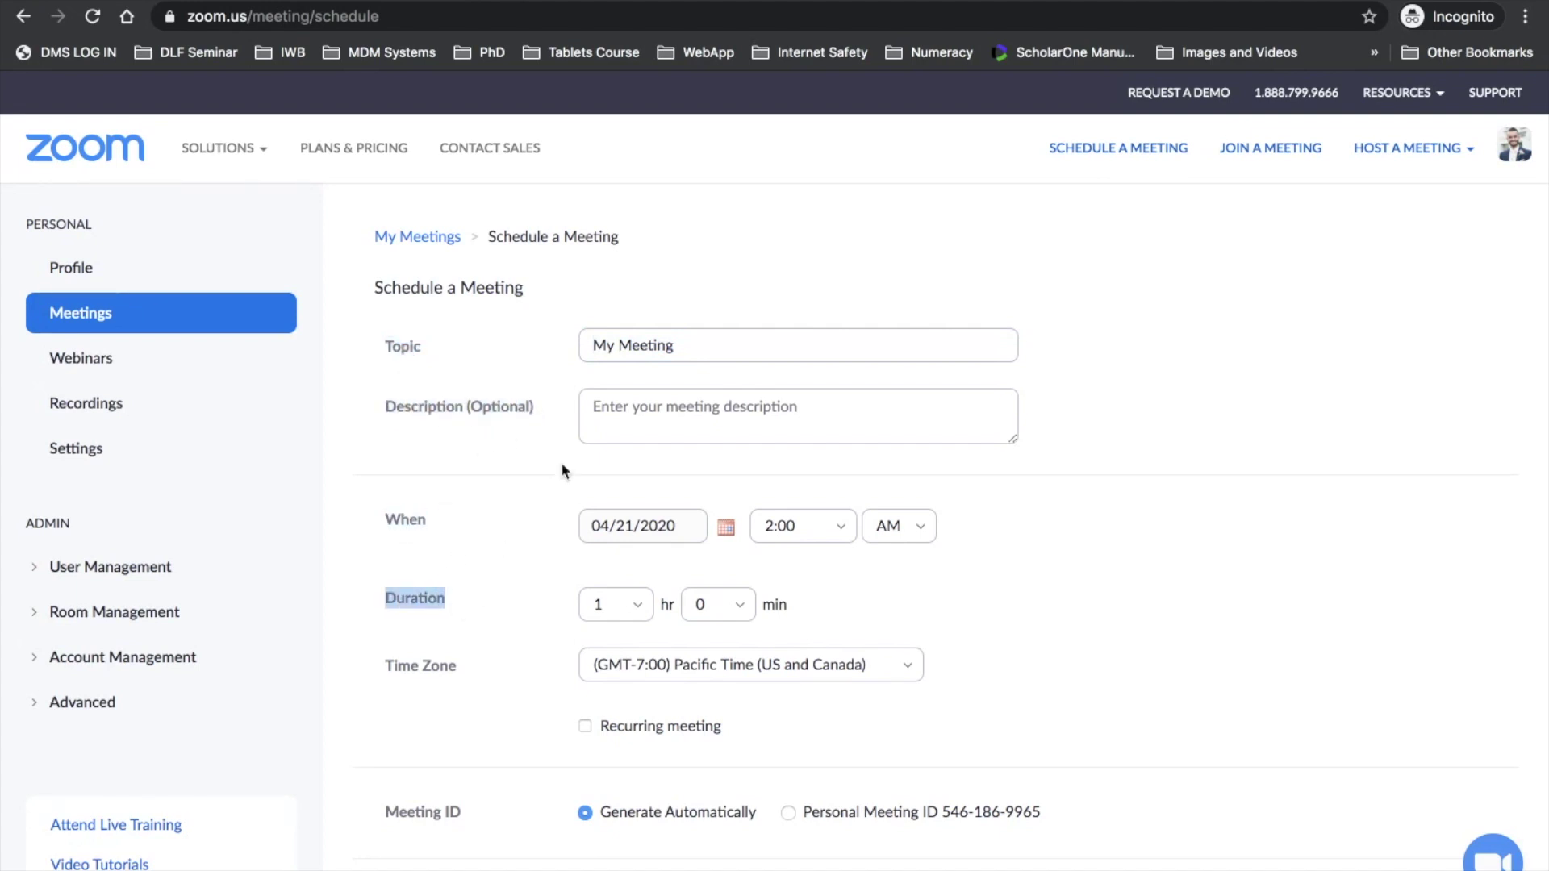
{"action": "left_click", "coordinate": [598, 407]}
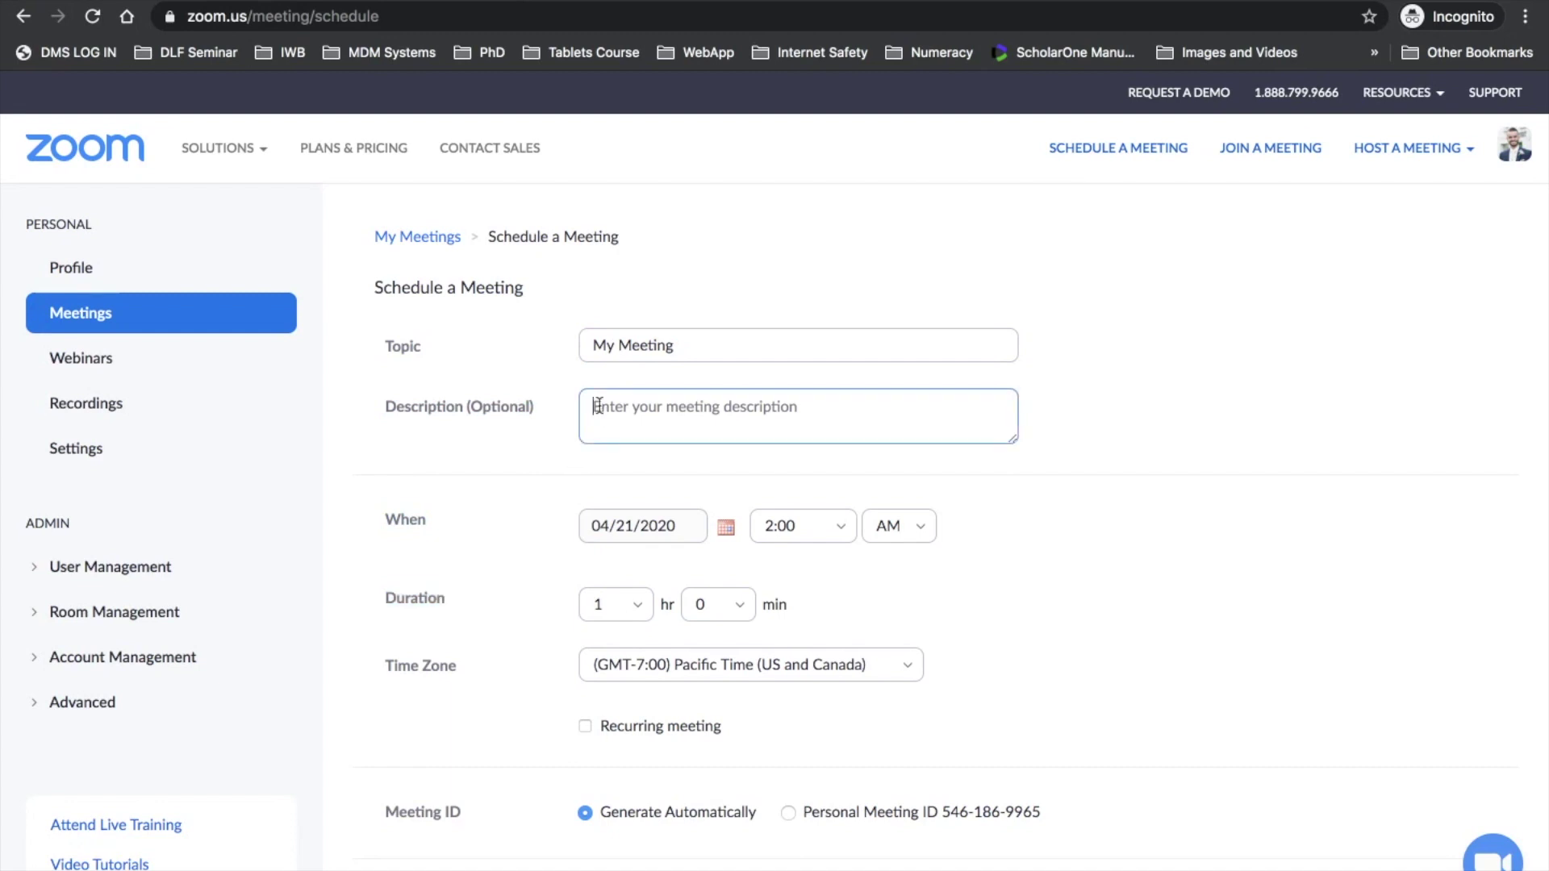
{"action": "type", "text": "Staff"}
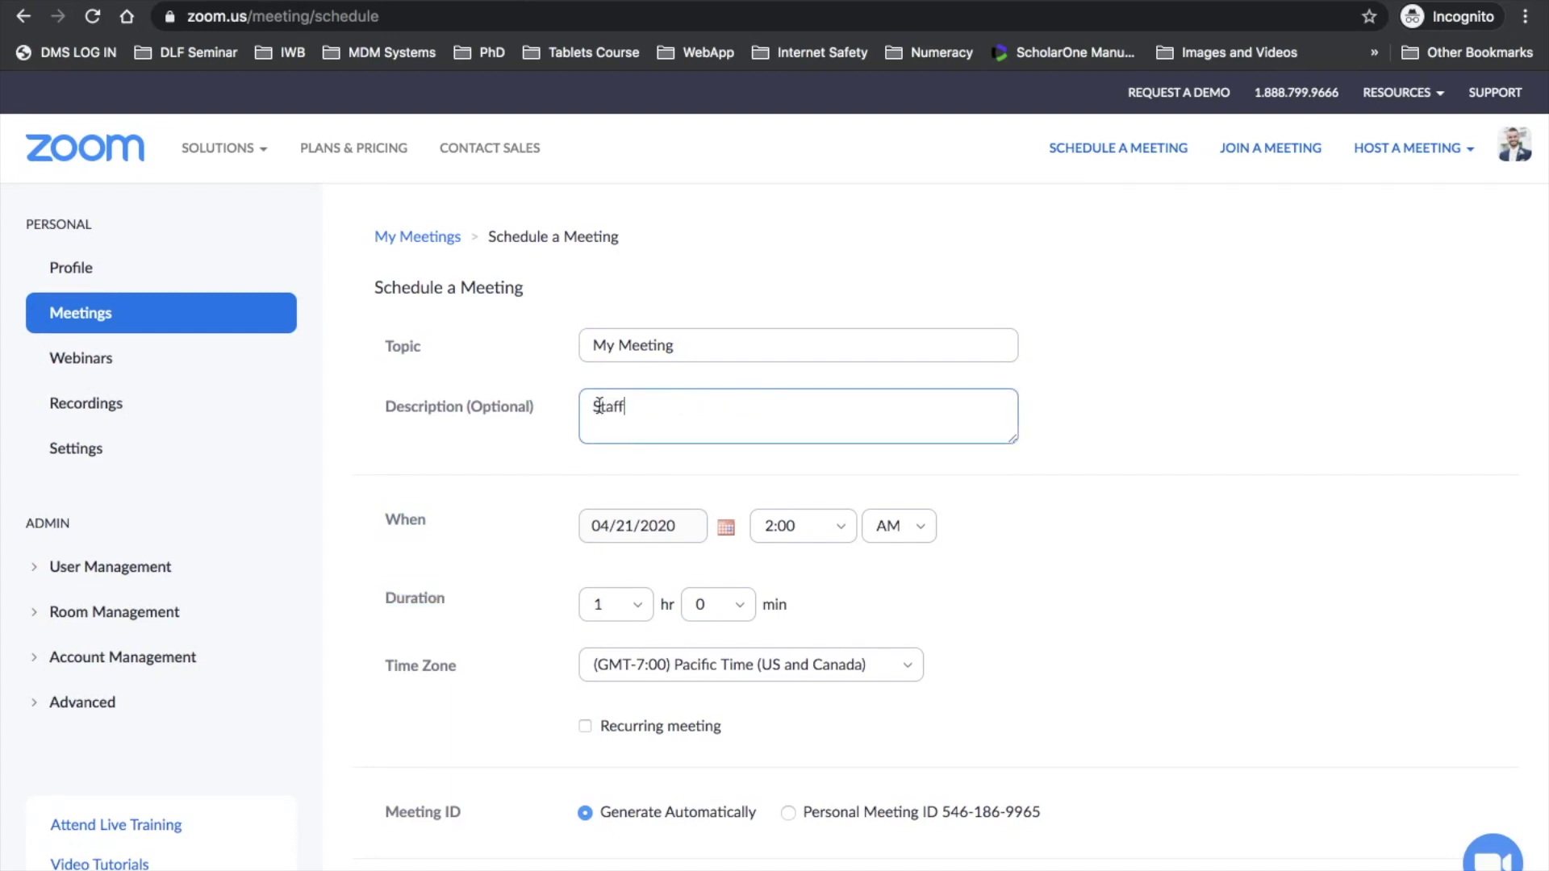
{"action": "type", "text": " meeting"}
Turn on Require meeting password and Enable waiting room, then save the meeting.
{"action": "scroll", "coordinate": [566, 589], "scroll_direction": "down", "scroll_amount": 5}
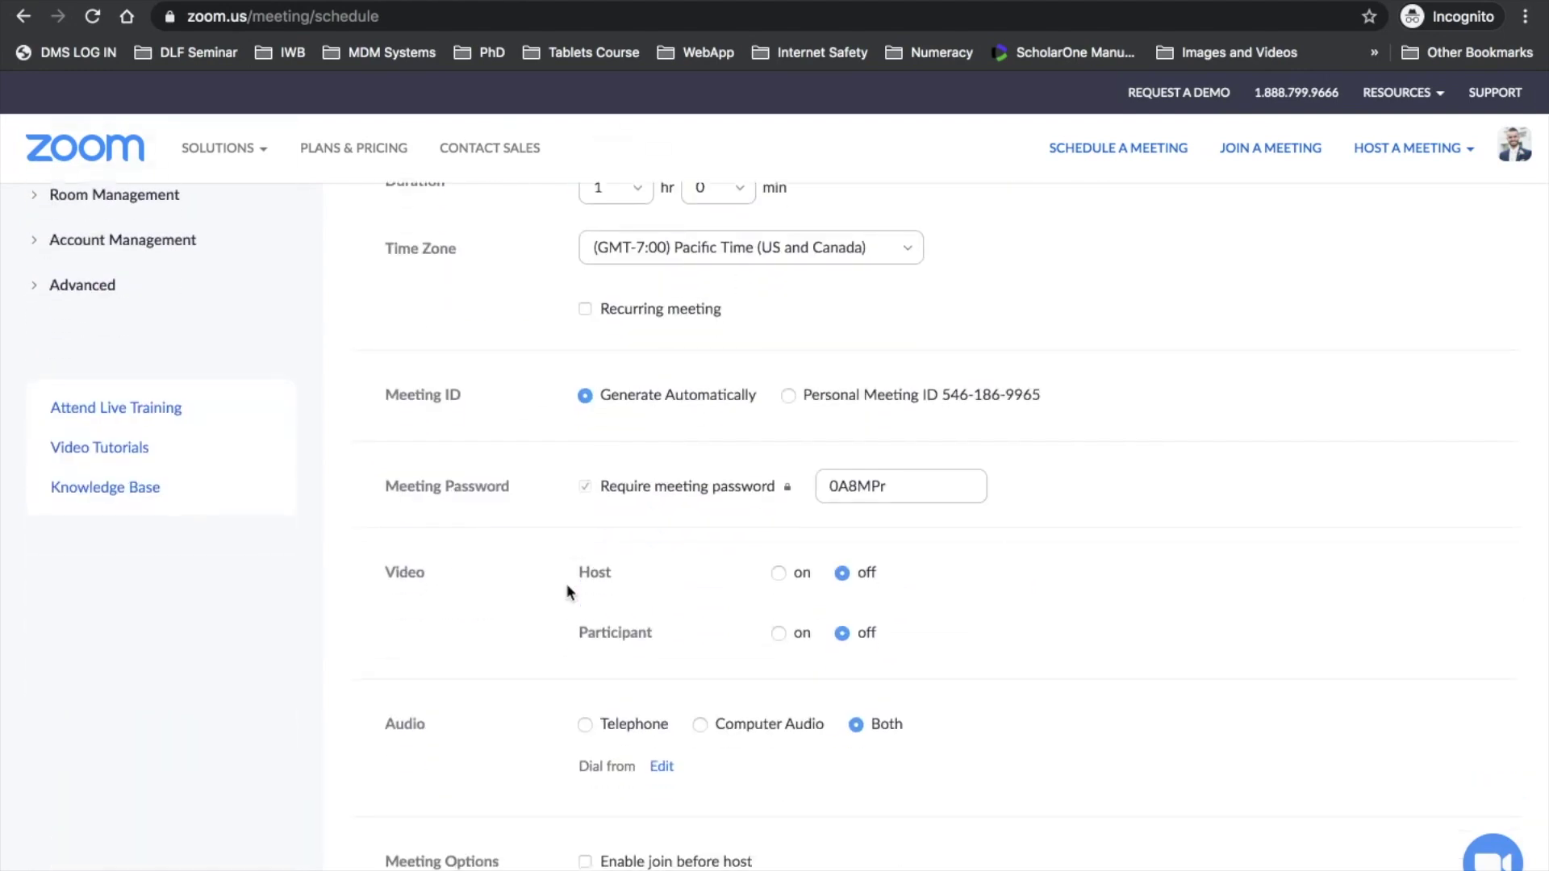
{"action": "left_click_drag", "start_coordinate": [385, 488], "coordinate": [785, 487]}
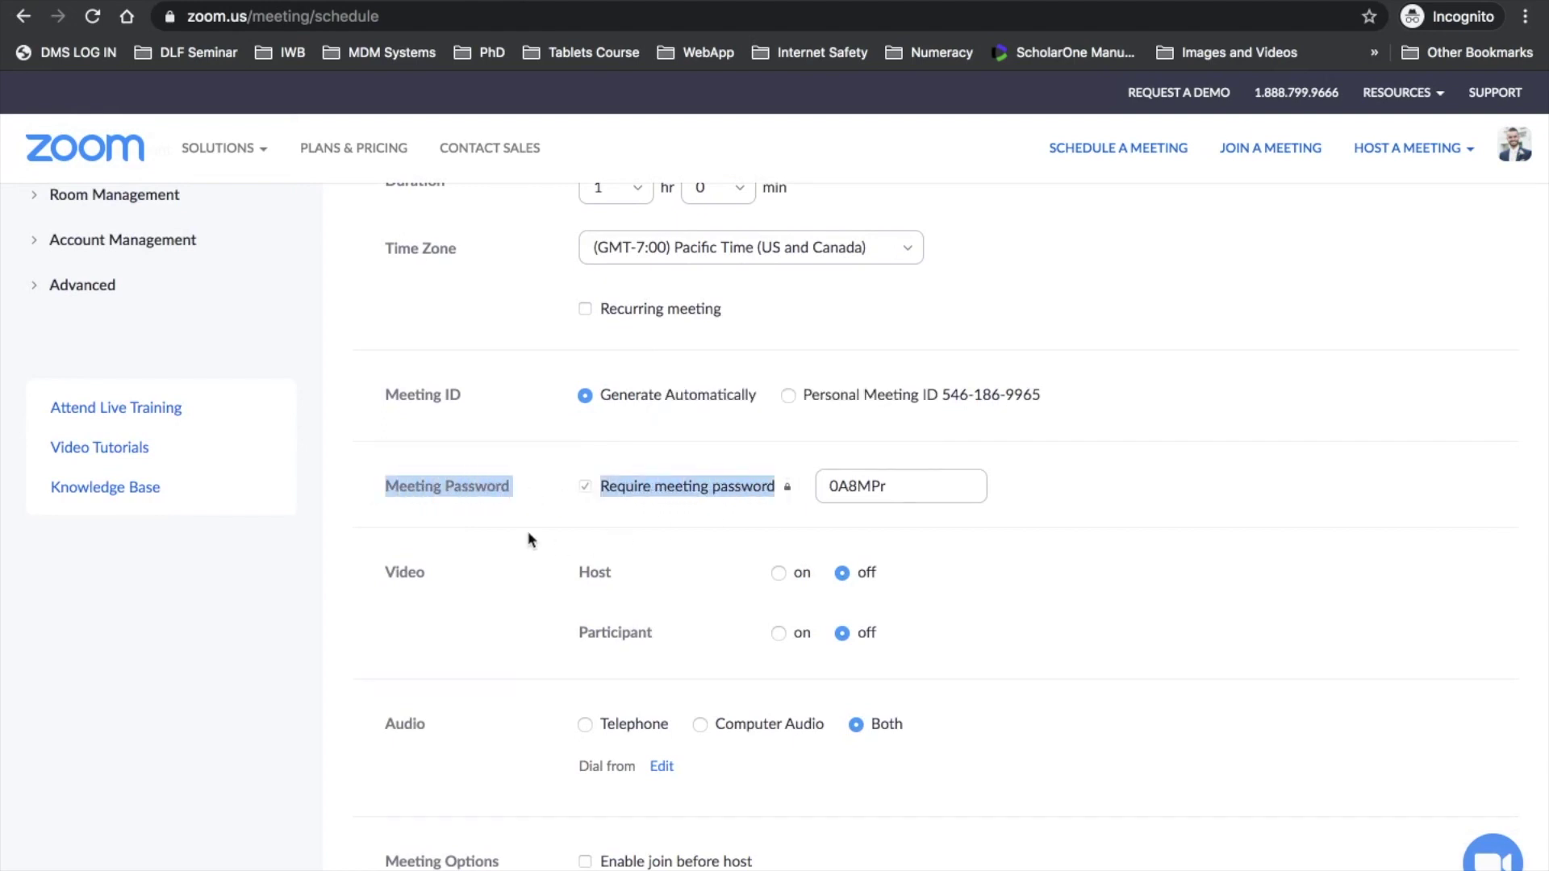
{"action": "scroll", "coordinate": [521, 543], "scroll_direction": "down", "scroll_amount": 5}
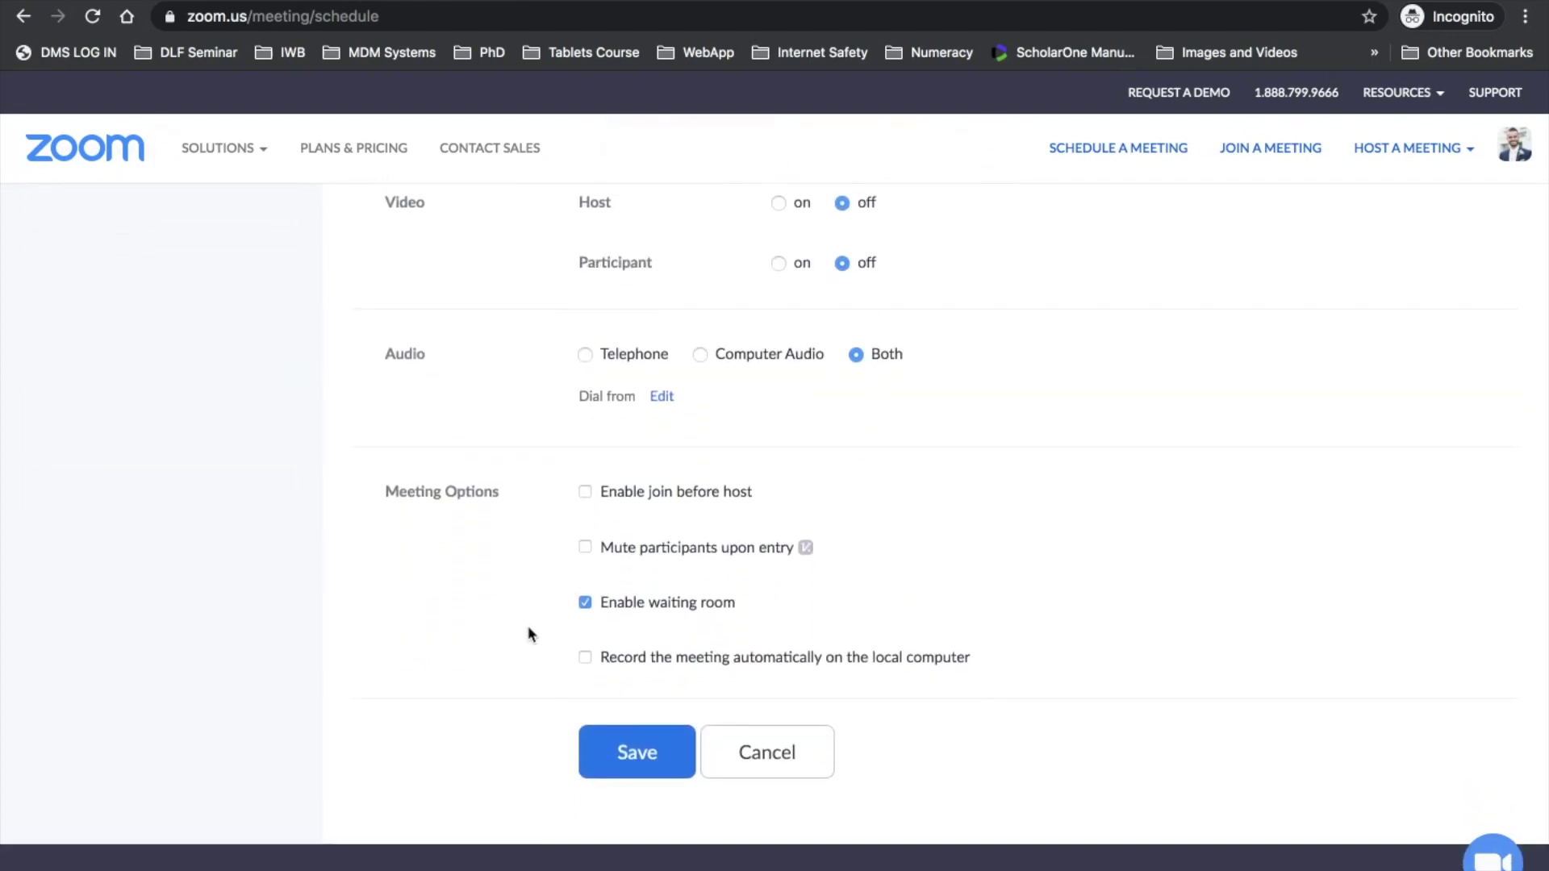
{"action": "left_click_drag", "start_coordinate": [599, 603], "coordinate": [768, 613]}
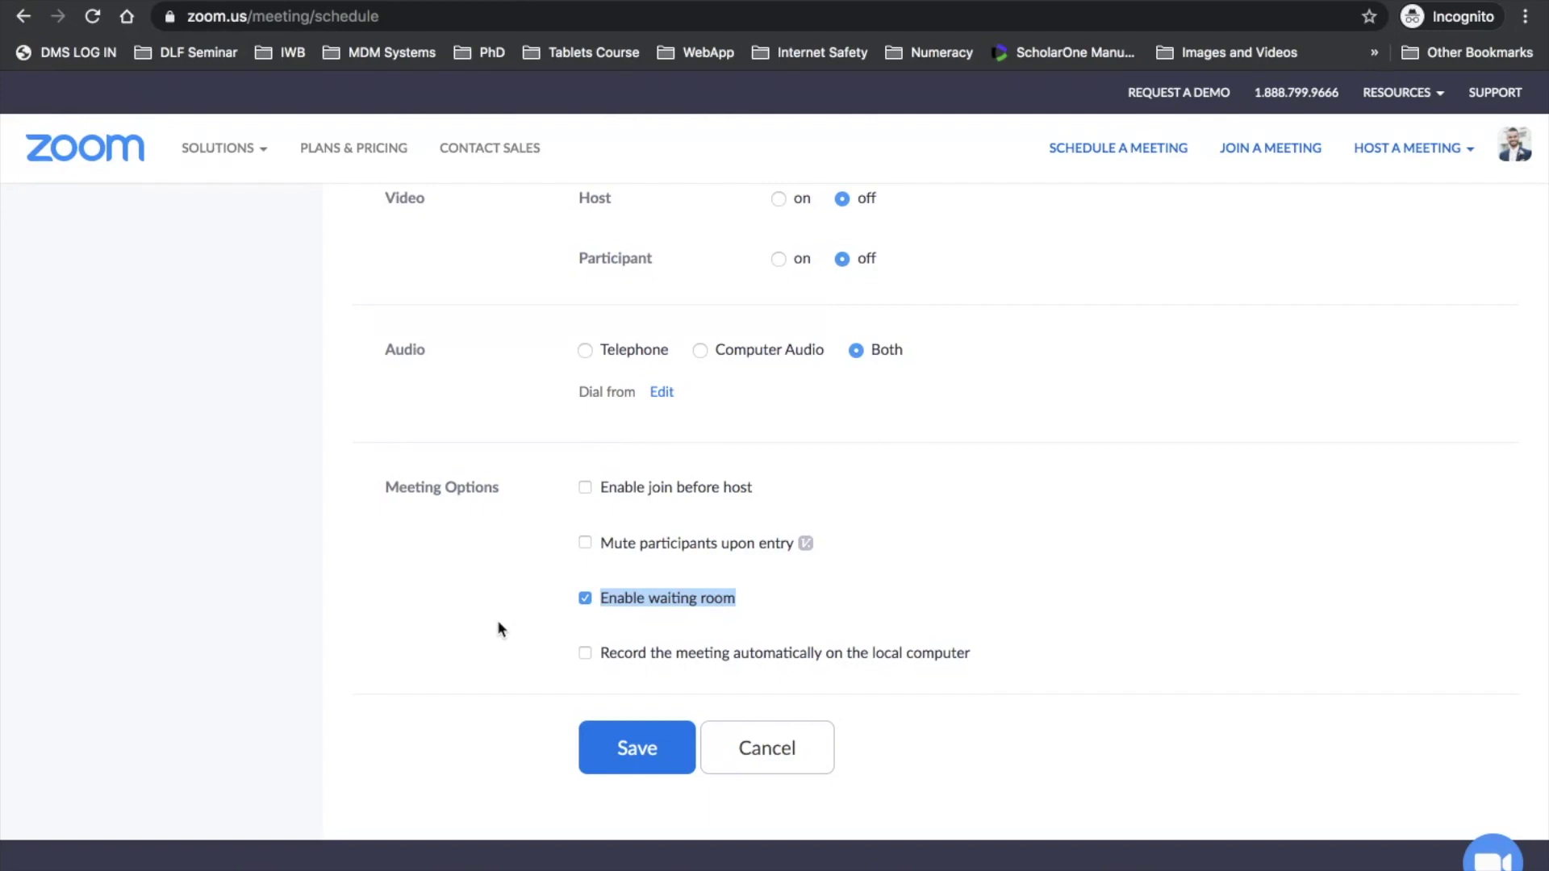
{"action": "scroll", "coordinate": [498, 626], "scroll_direction": "up", "scroll_amount": 3}
{"action": "scroll", "coordinate": [498, 626], "scroll_direction": "down", "scroll_amount": 6}
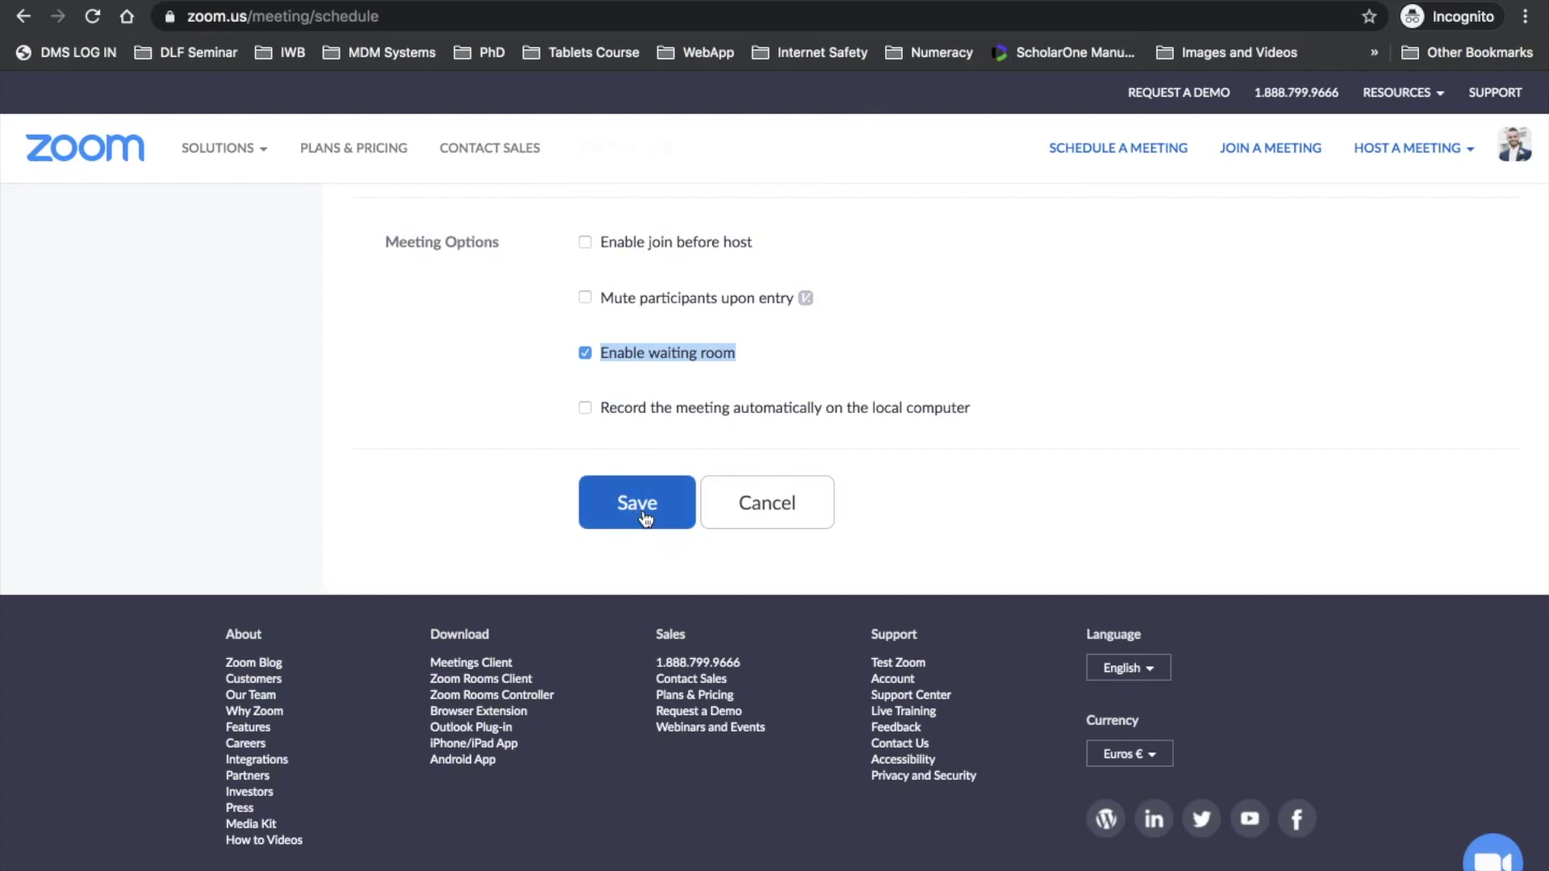
{"action": "left_click", "coordinate": [644, 515]}
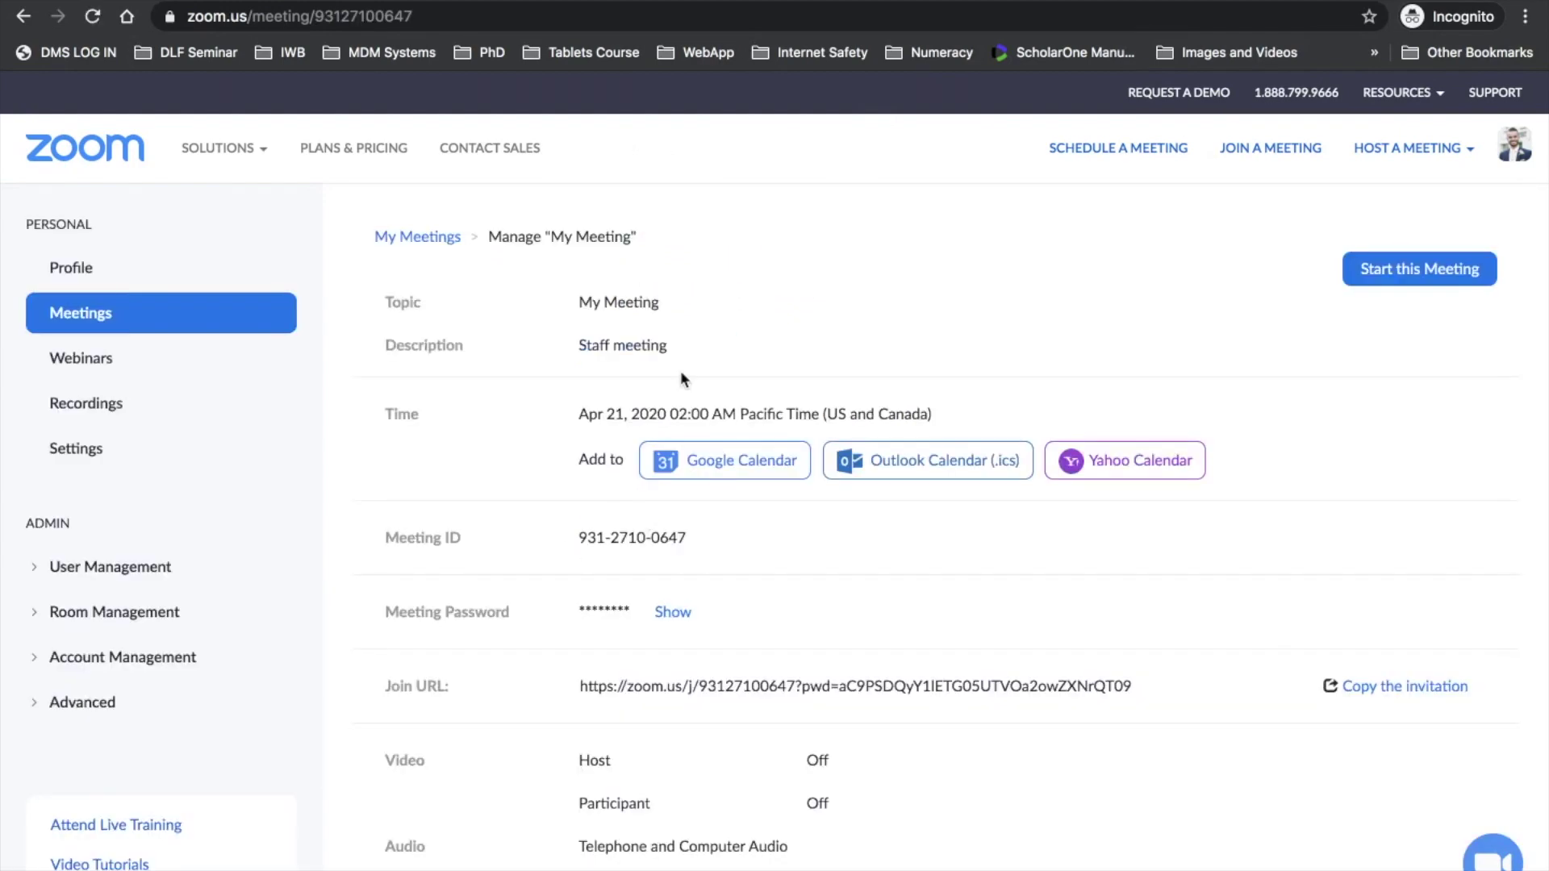
Scroll through the saved meeting's Topic, Time, Meeting ID and Join URL details.
{"action": "scroll", "coordinate": [796, 253], "scroll_direction": "down", "scroll_amount": 2}
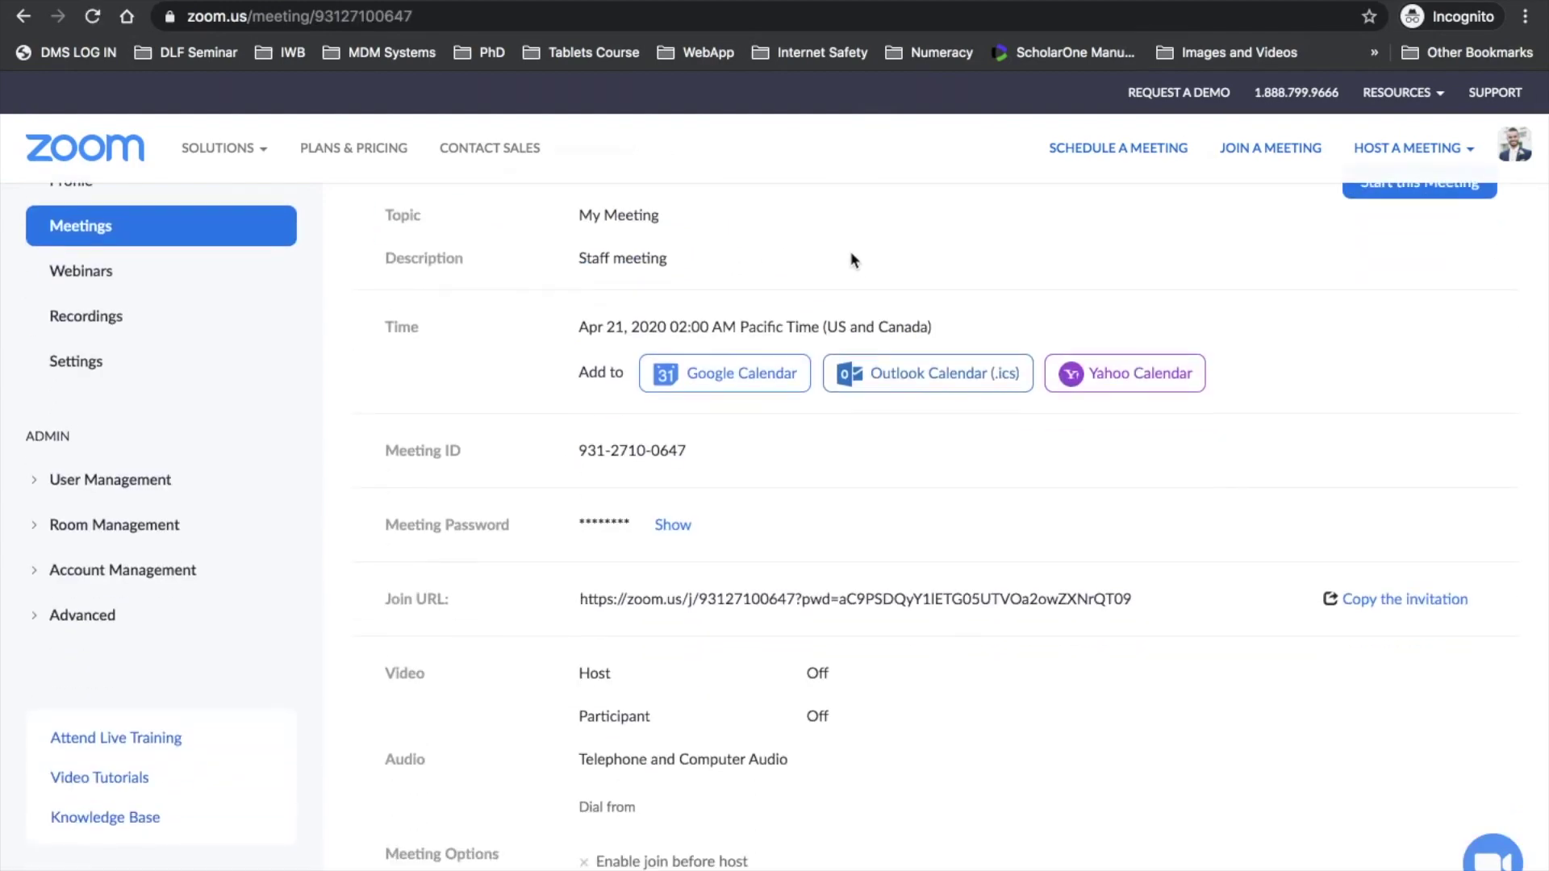
{"action": "scroll", "coordinate": [849, 261], "scroll_direction": "up", "scroll_amount": 1}
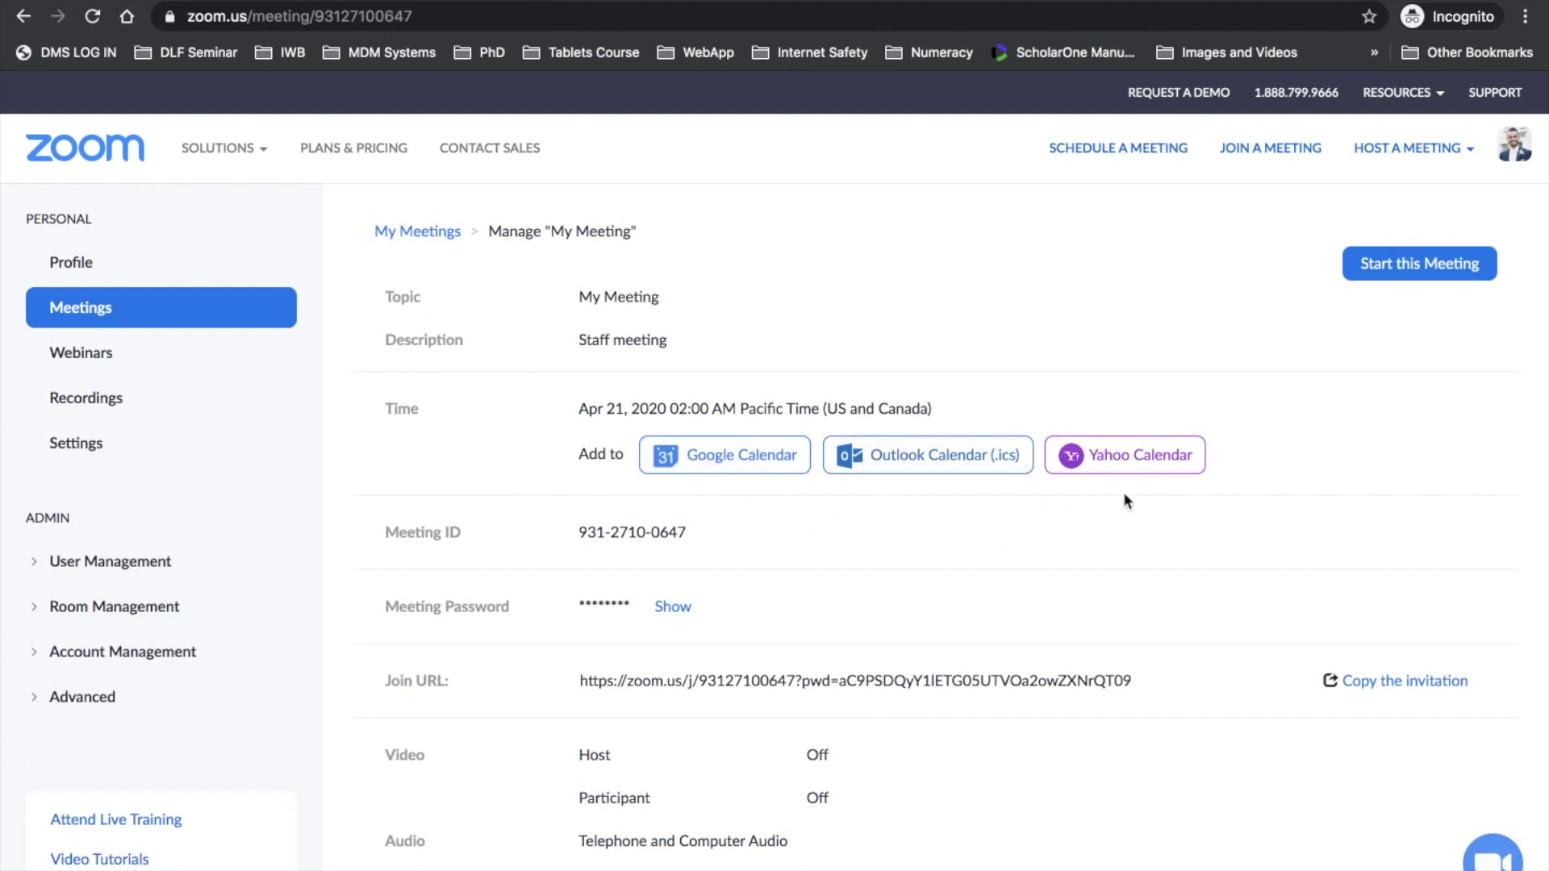
{"action": "scroll", "coordinate": [715, 579], "scroll_direction": "down", "scroll_amount": 3}
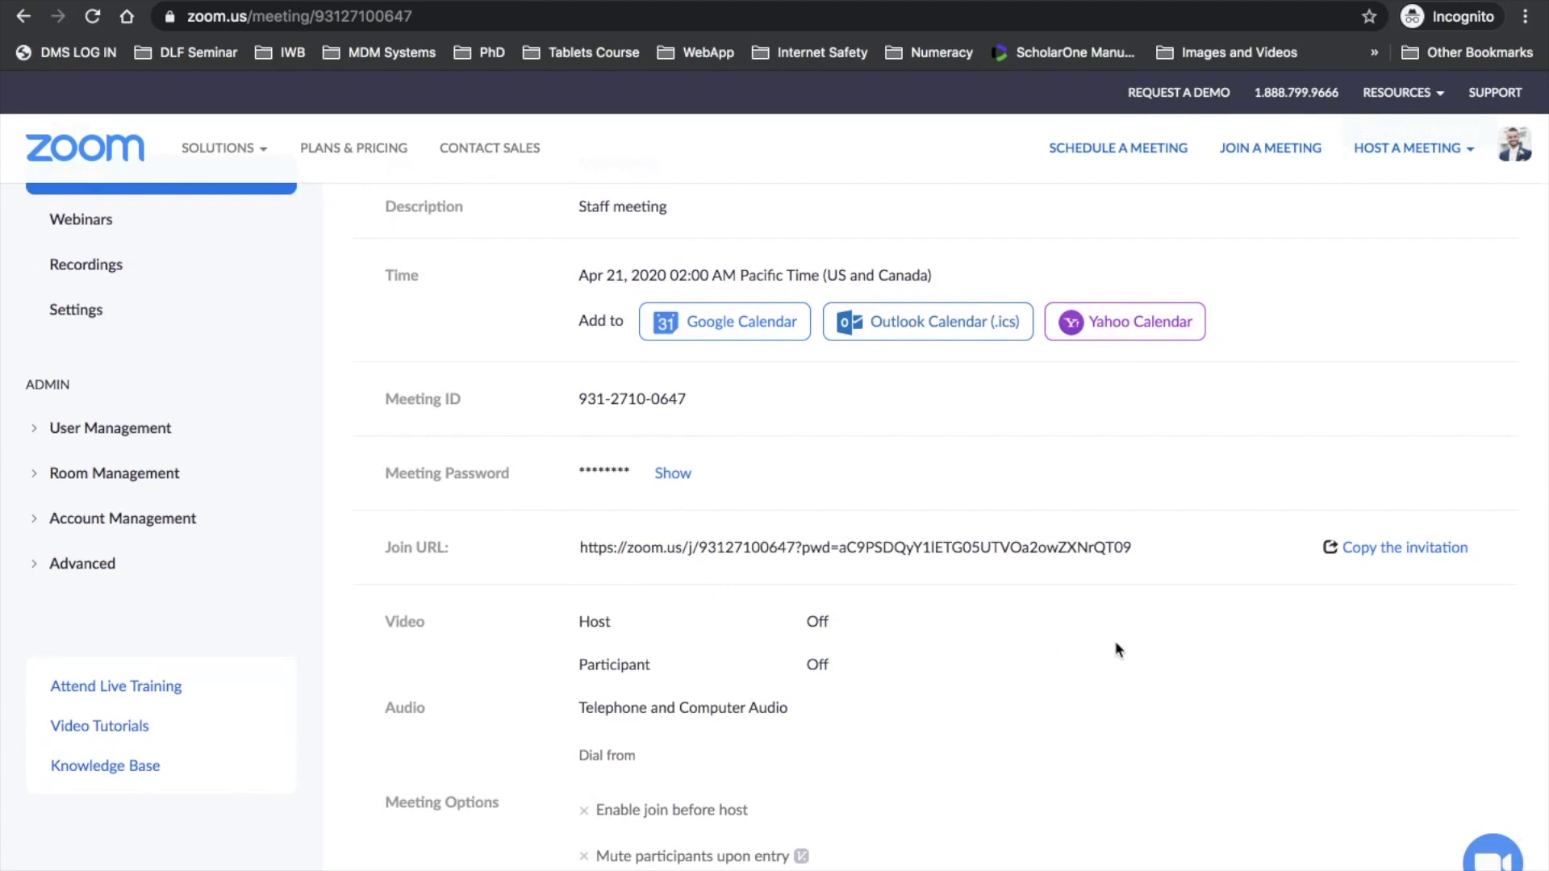
View and select the meeting invitation text, then cancel back to the meeting details.
{"action": "left_click", "coordinate": [1391, 553]}
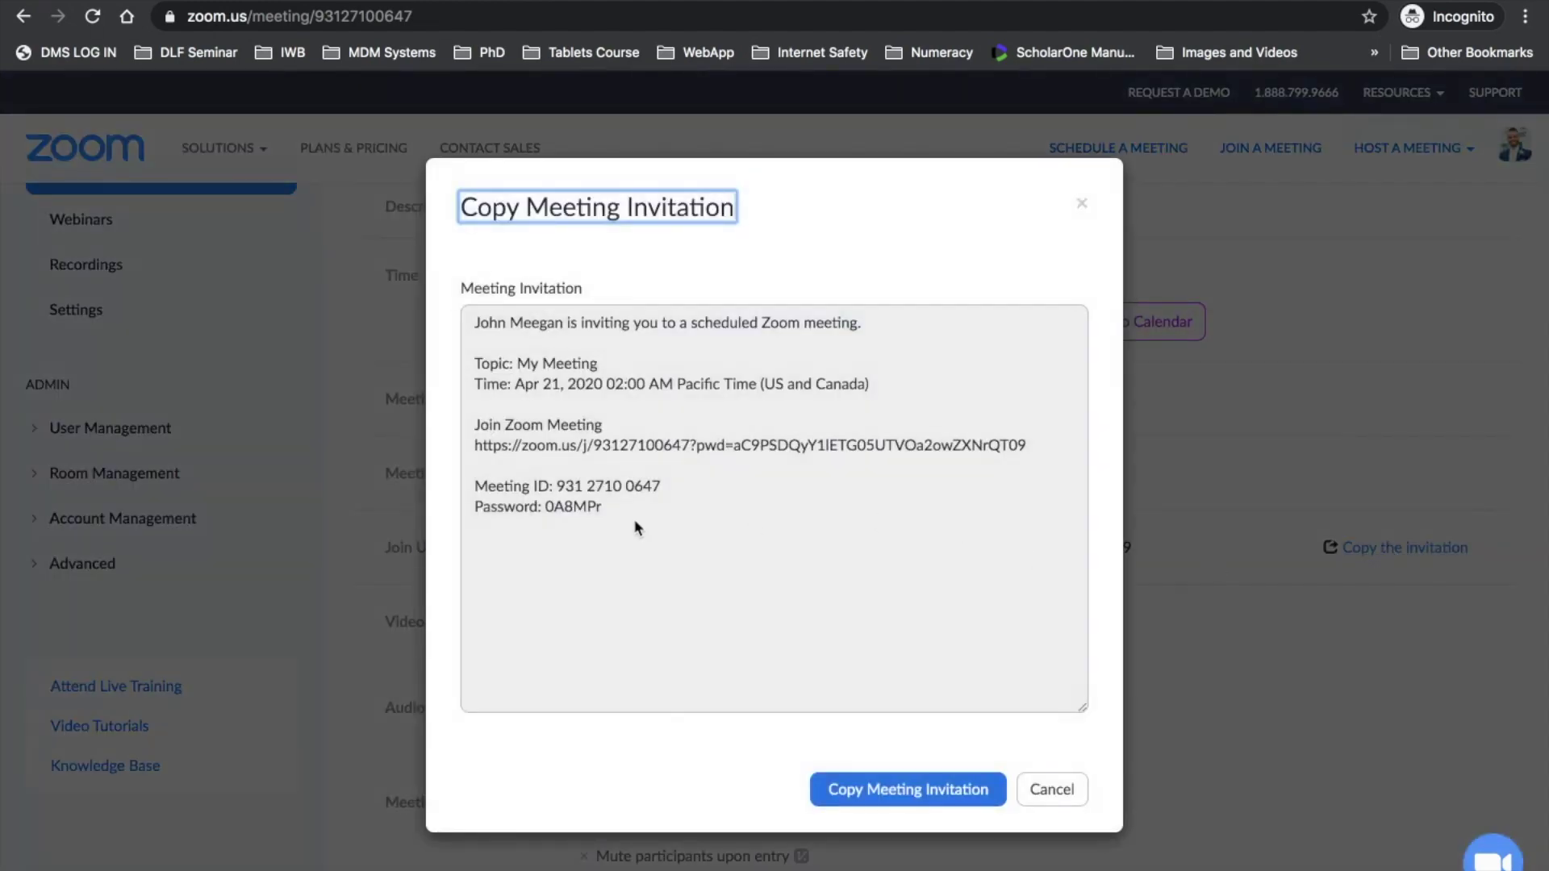
{"action": "left_click_drag", "start_coordinate": [615, 512], "coordinate": [469, 319]}
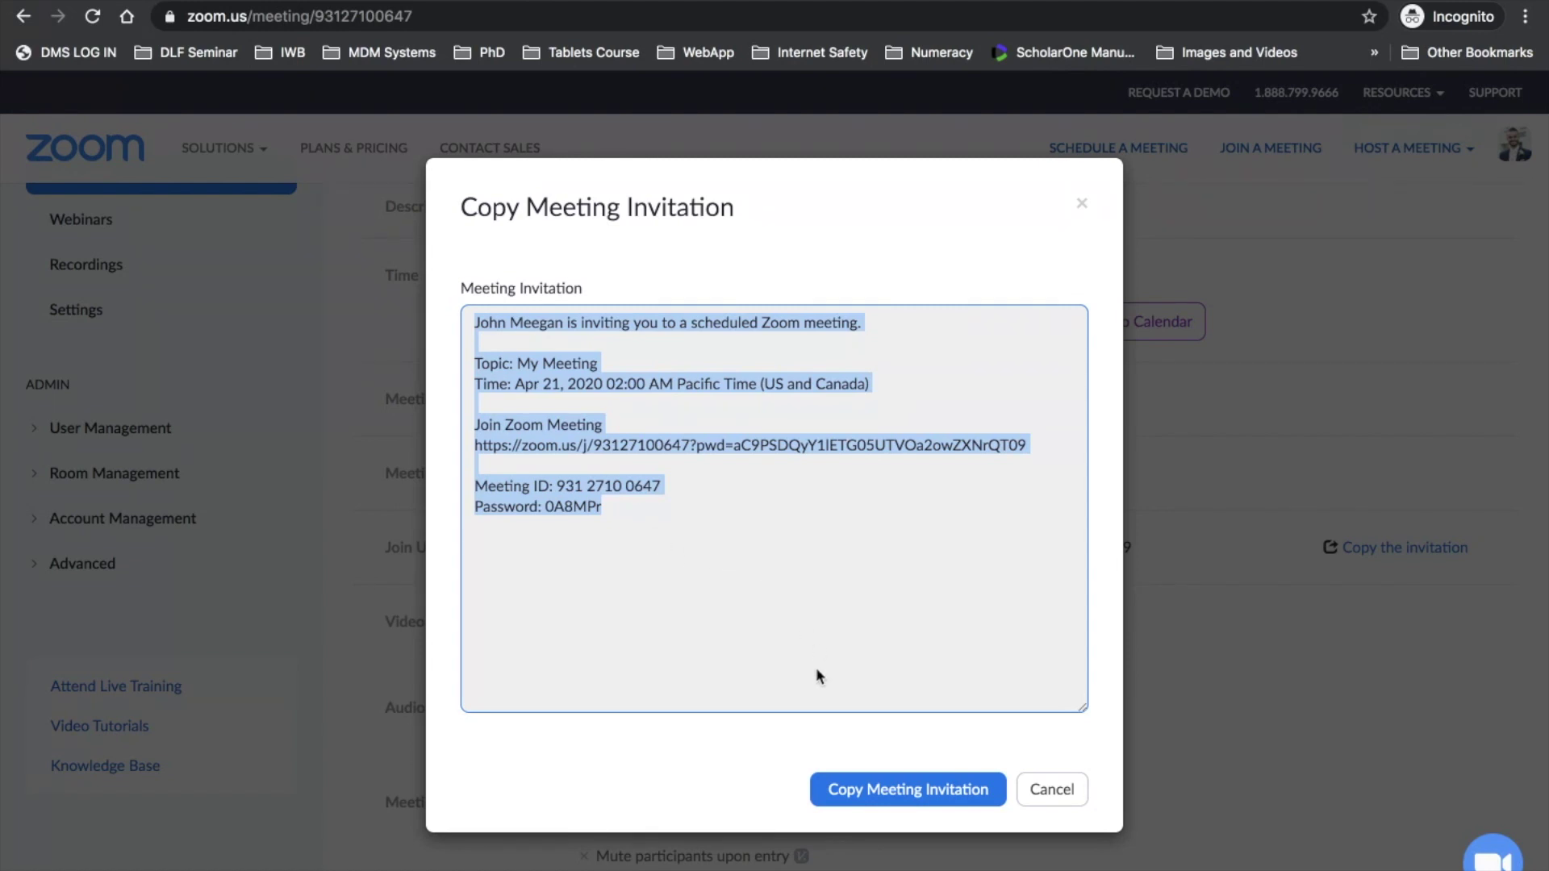
{"action": "left_click", "coordinate": [1046, 797]}
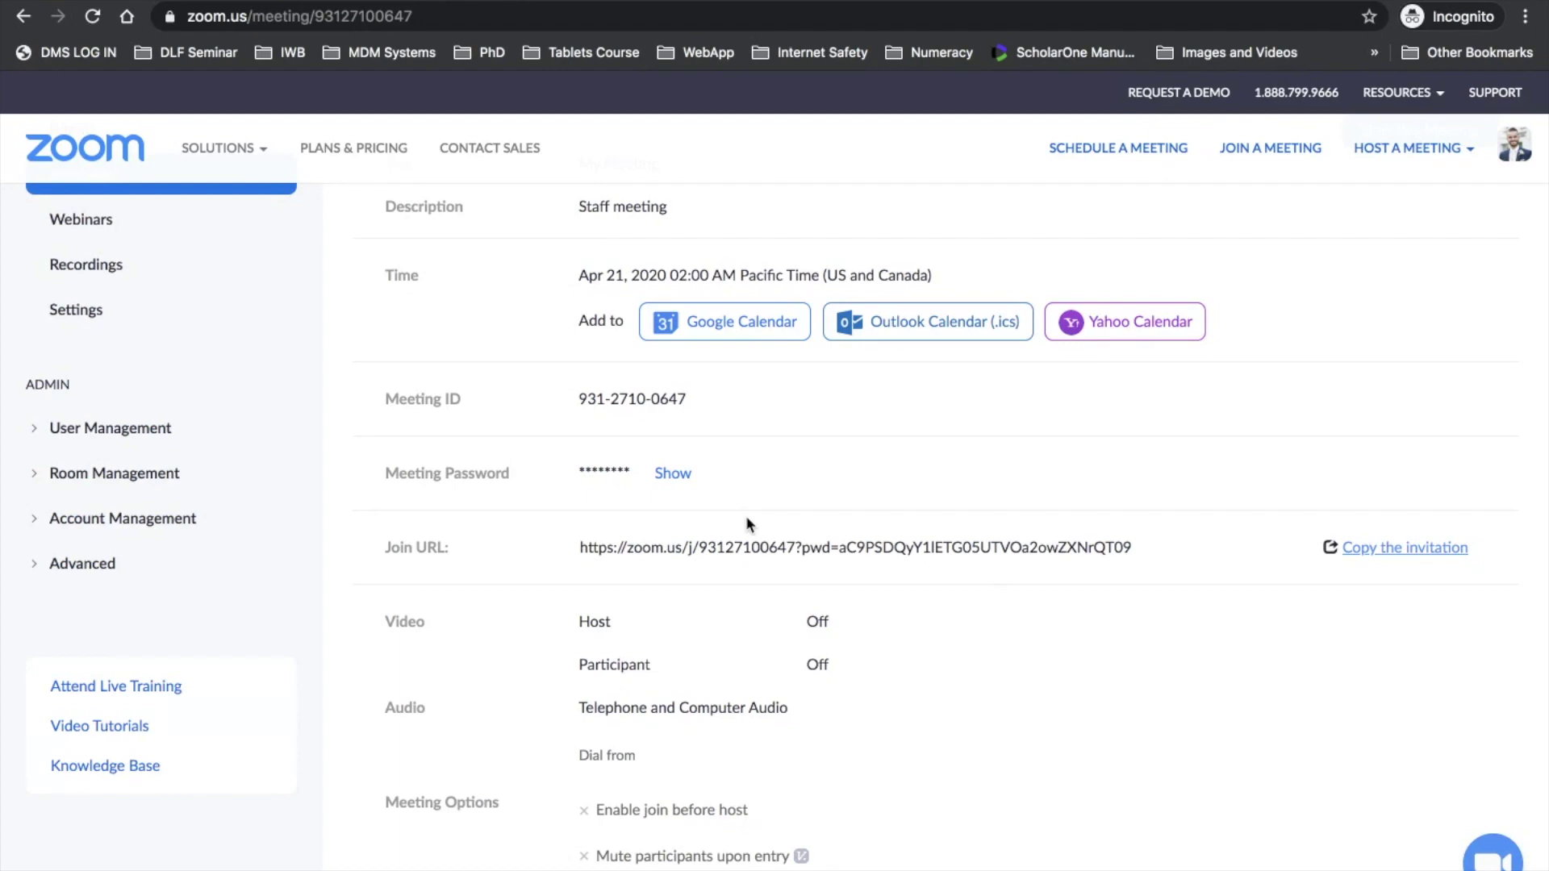
Switch to the Zoom app so the scheduled meeting launches.
{"action": "key", "text": "super+Tab"}
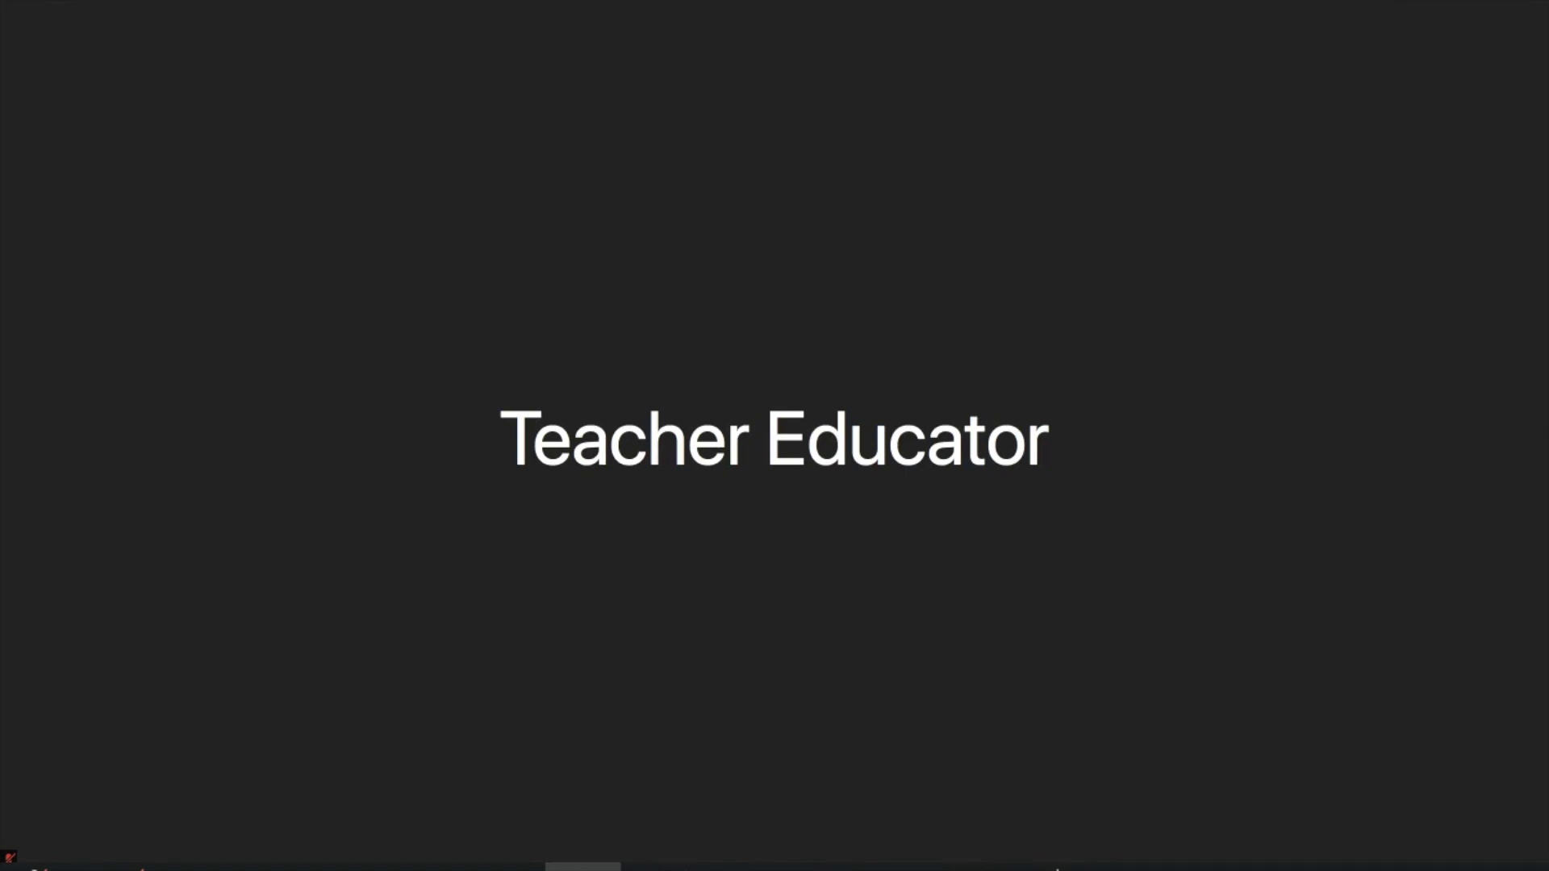
View the Security options, then bring up the Participants list showing only the host.
{"action": "left_click", "coordinate": [583, 867]}
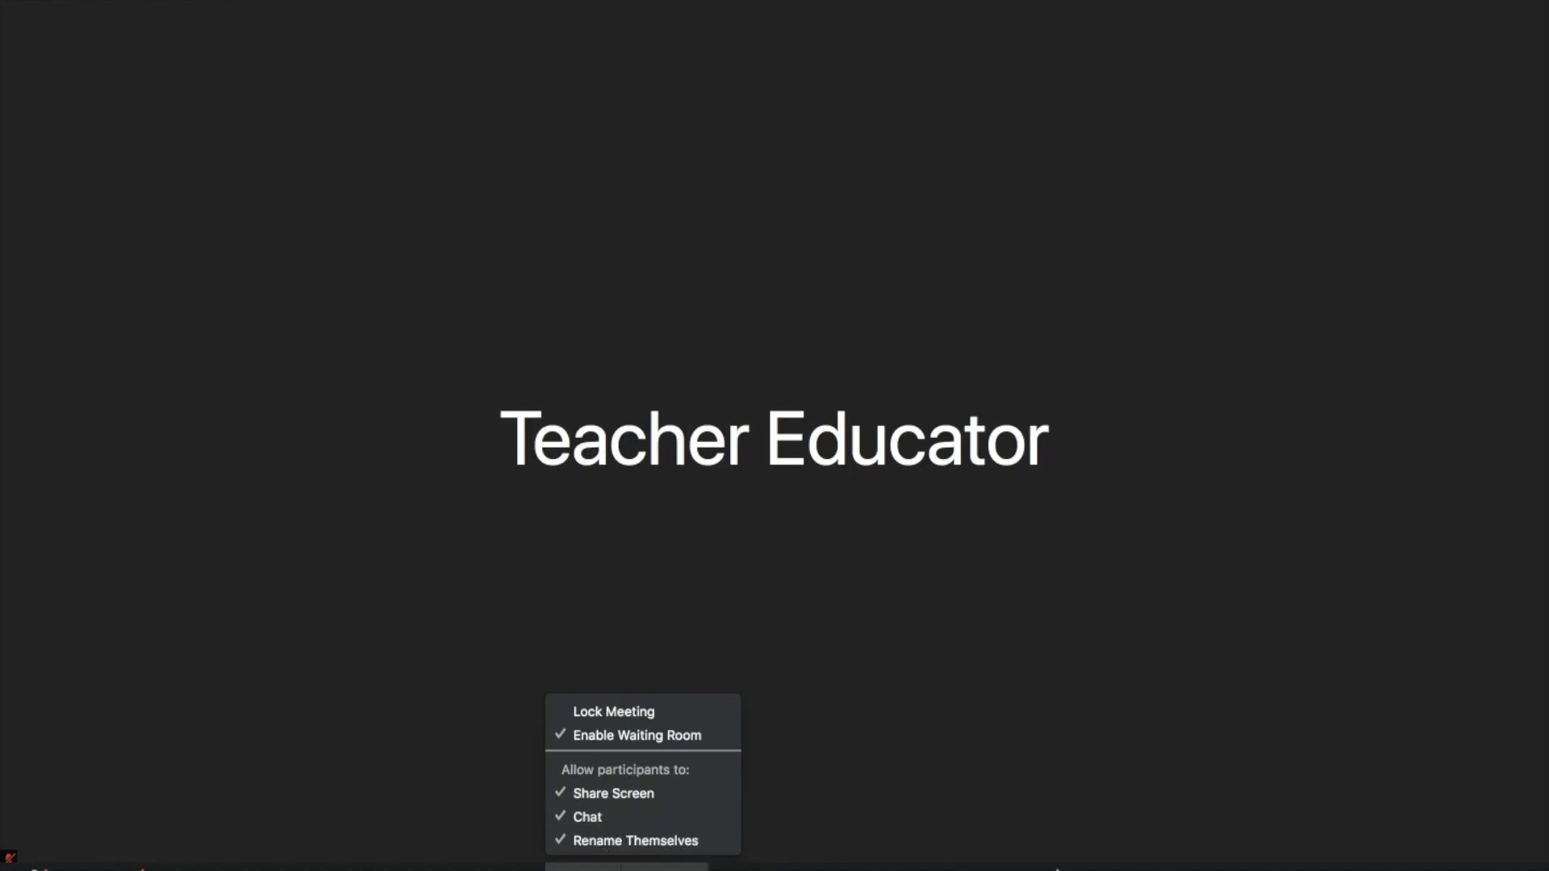
{"action": "left_click", "coordinate": [664, 867]}
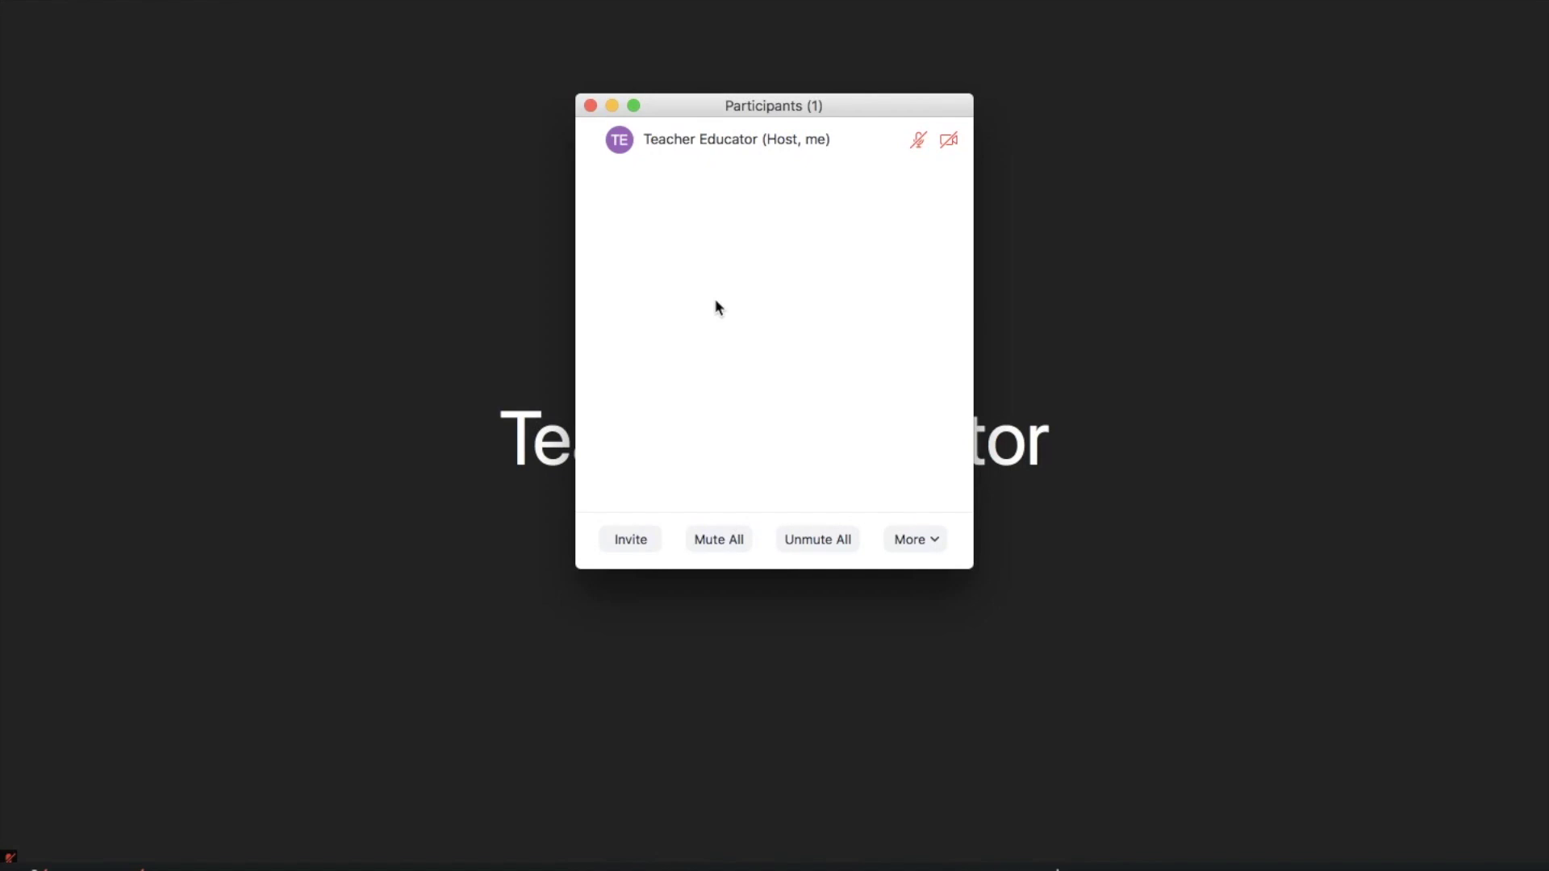
Open the Invite dialog, view its Email tab, and close it.
{"action": "left_click", "coordinate": [636, 541]}
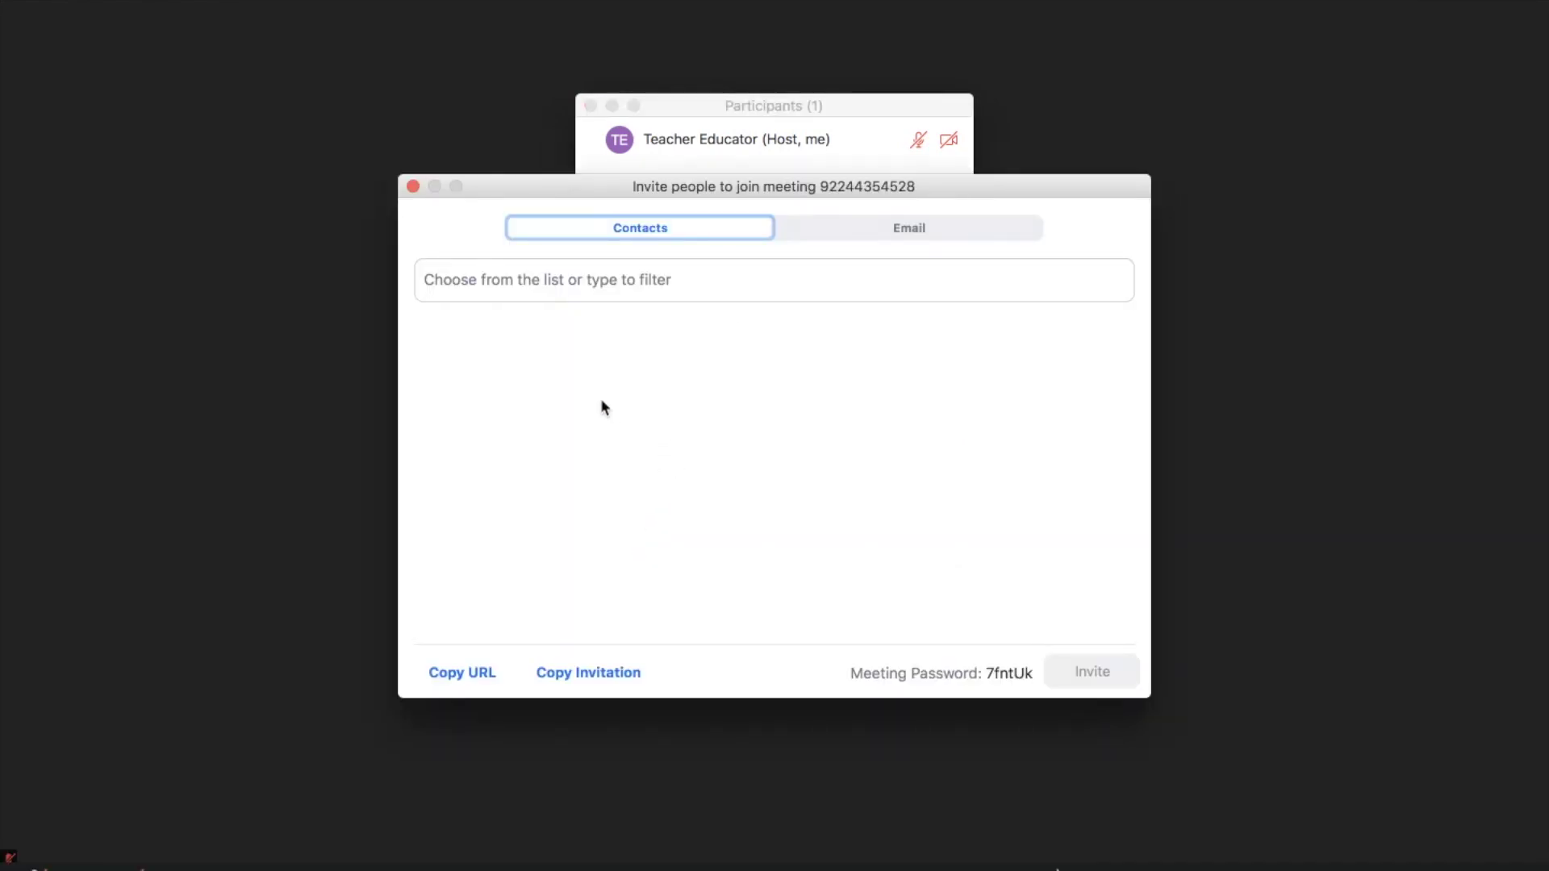
{"action": "left_click", "coordinate": [934, 230]}
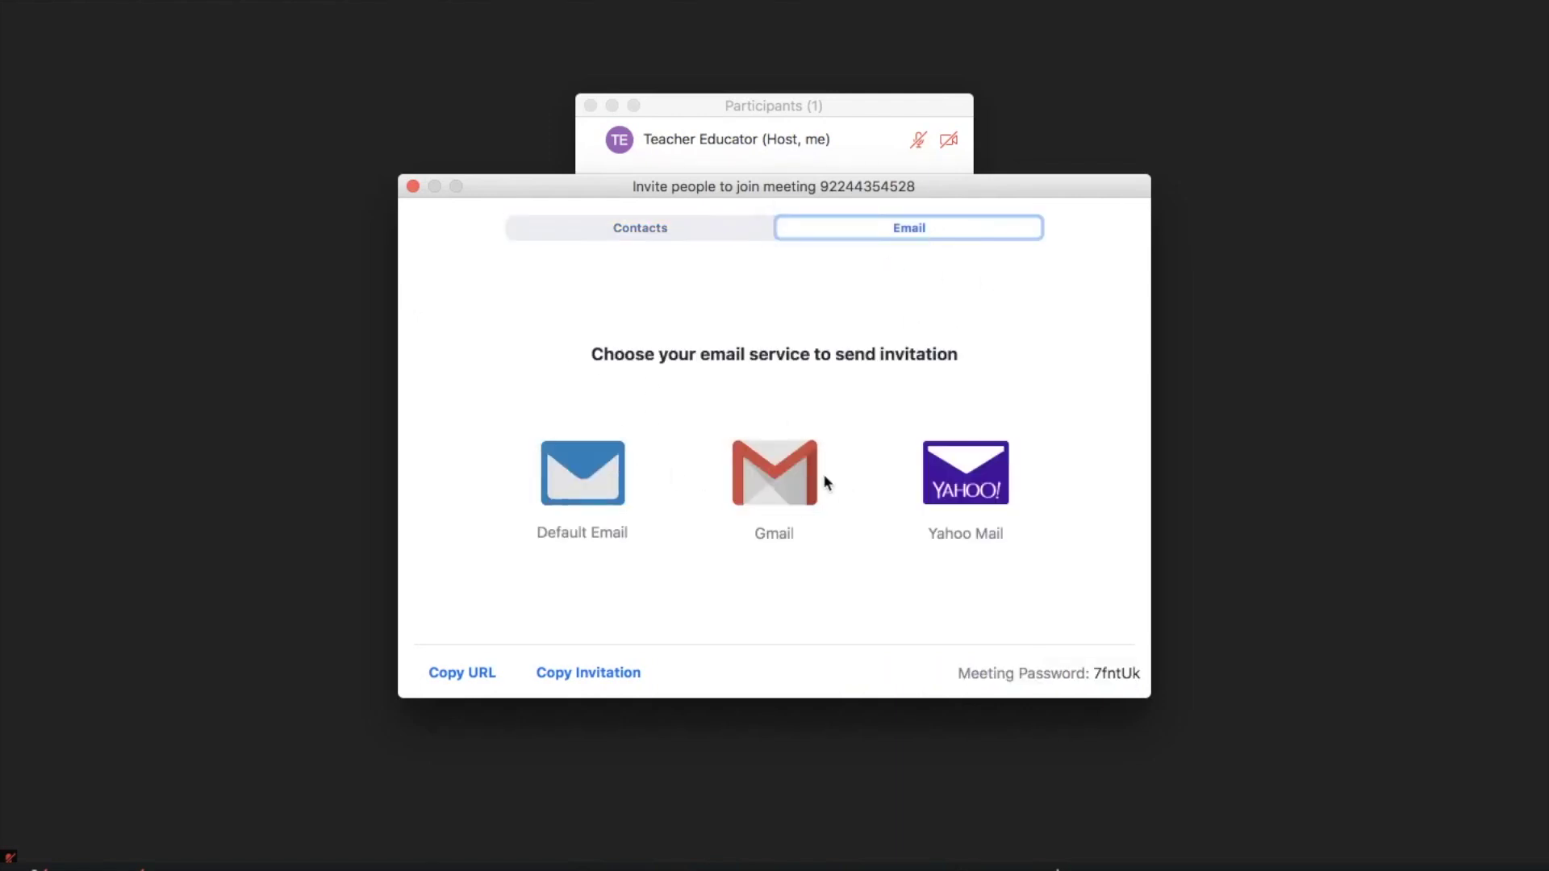
{"action": "left_click", "coordinate": [413, 188]}
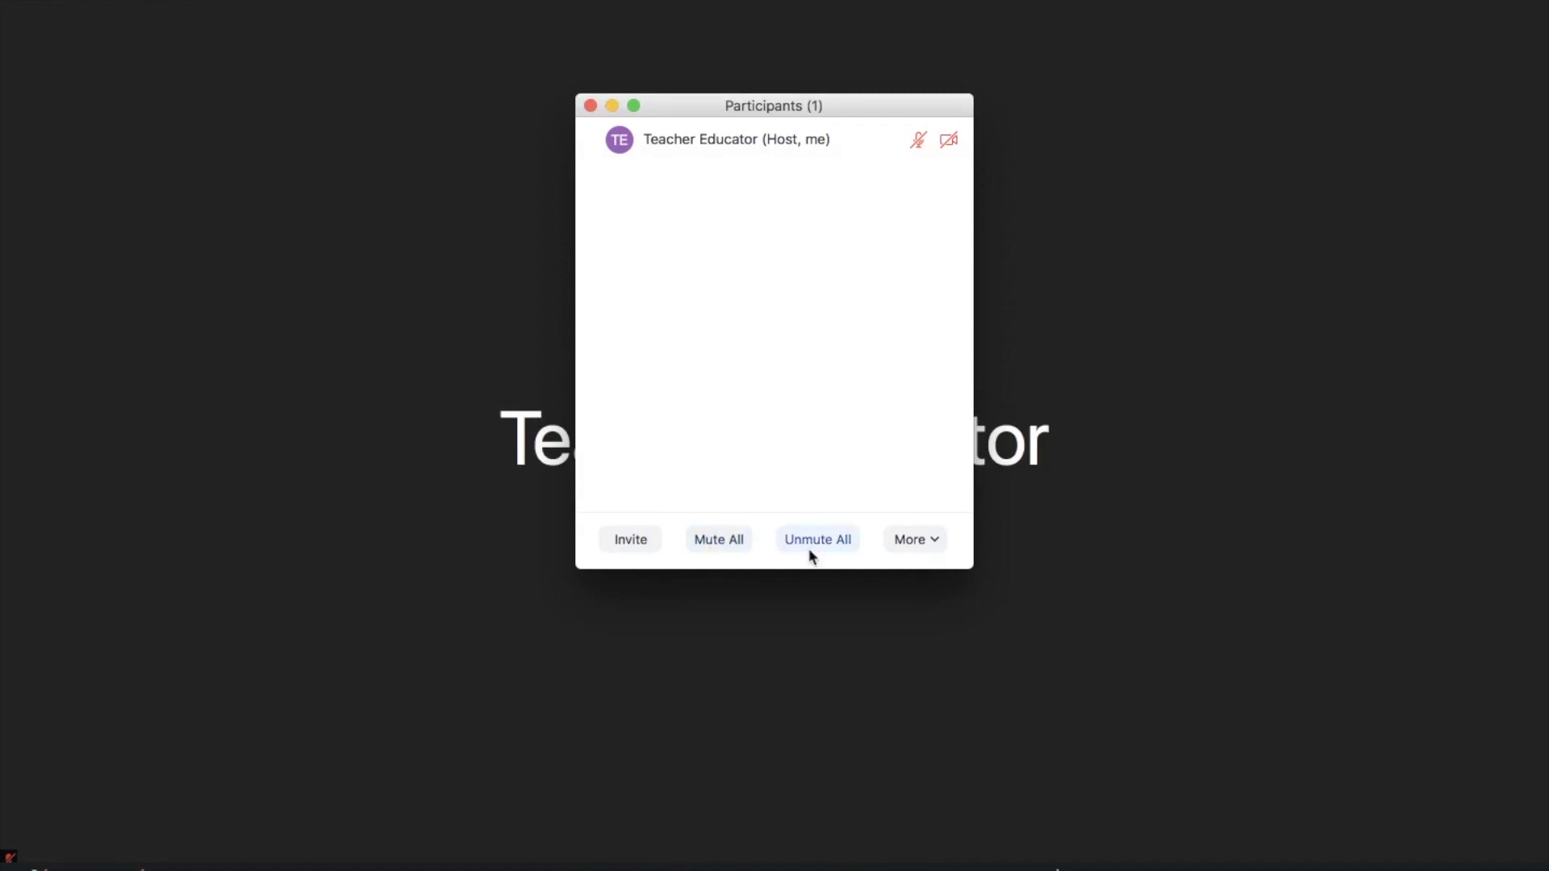
Check the More participant options, close the Participants list, and open Chat.
{"action": "left_click", "coordinate": [931, 538]}
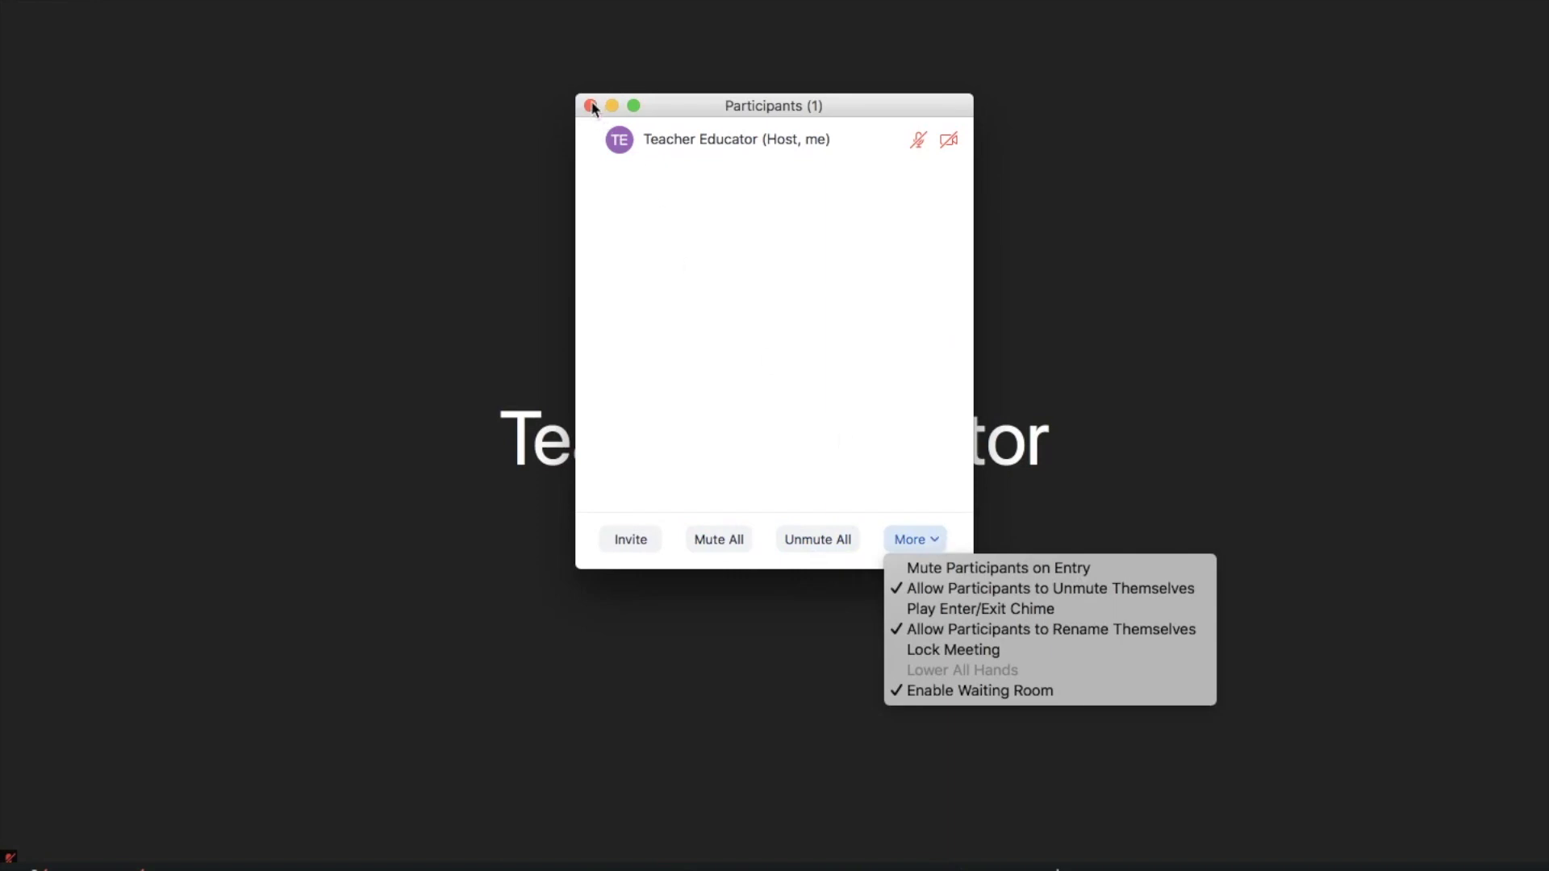
{"action": "left_click", "coordinate": [575, 162]}
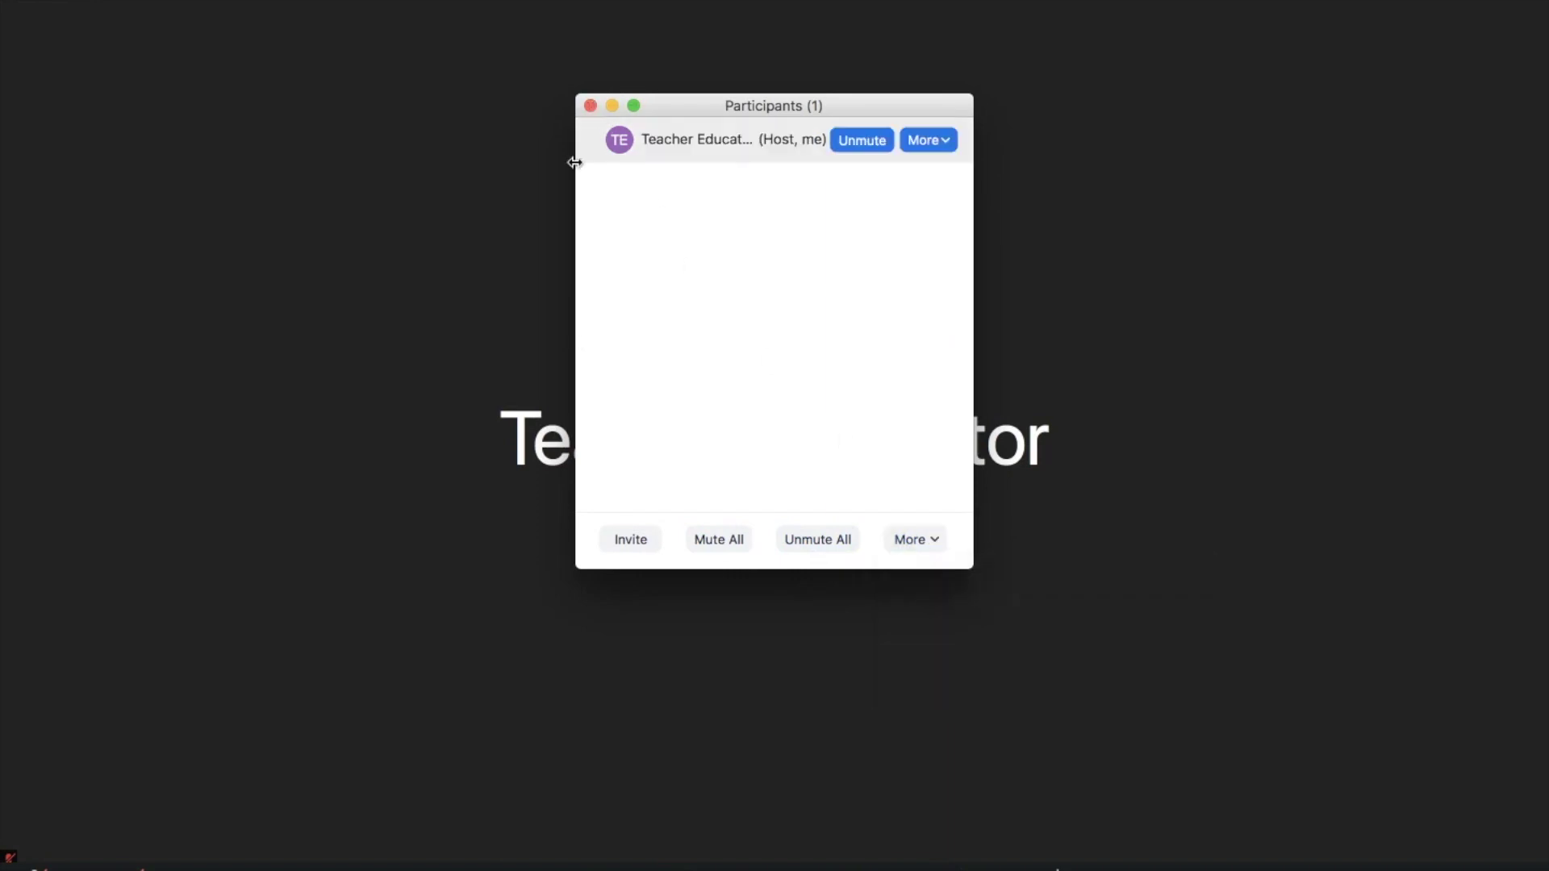
{"action": "left_click", "coordinate": [590, 105]}
{"action": "left_click", "coordinate": [765, 862]}
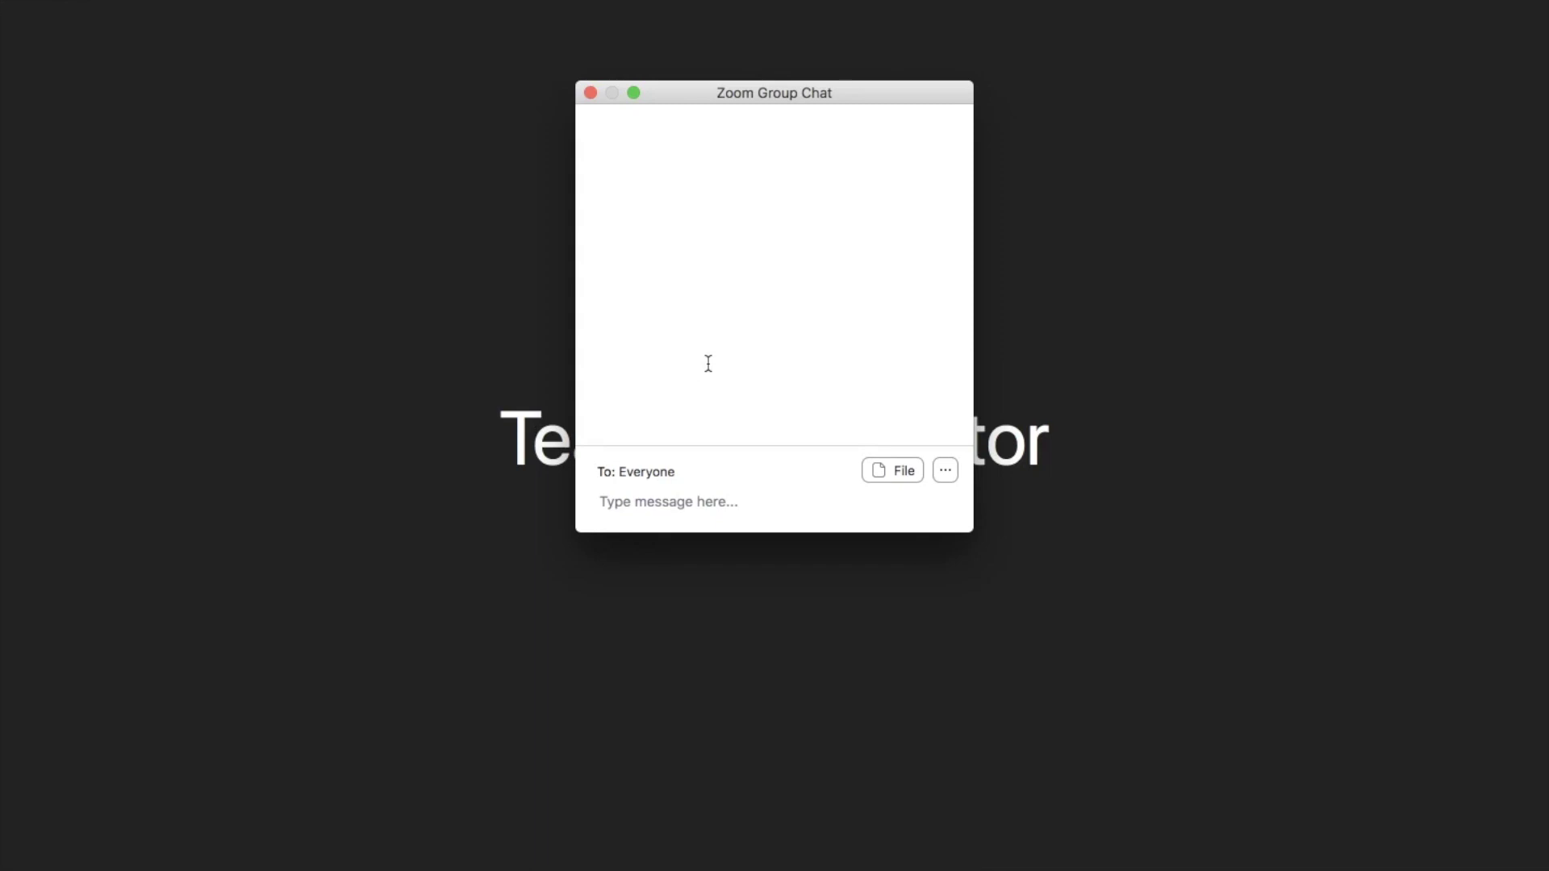
Check the Participant Can Chat With options, then close the group chat.
{"action": "left_click", "coordinate": [946, 471]}
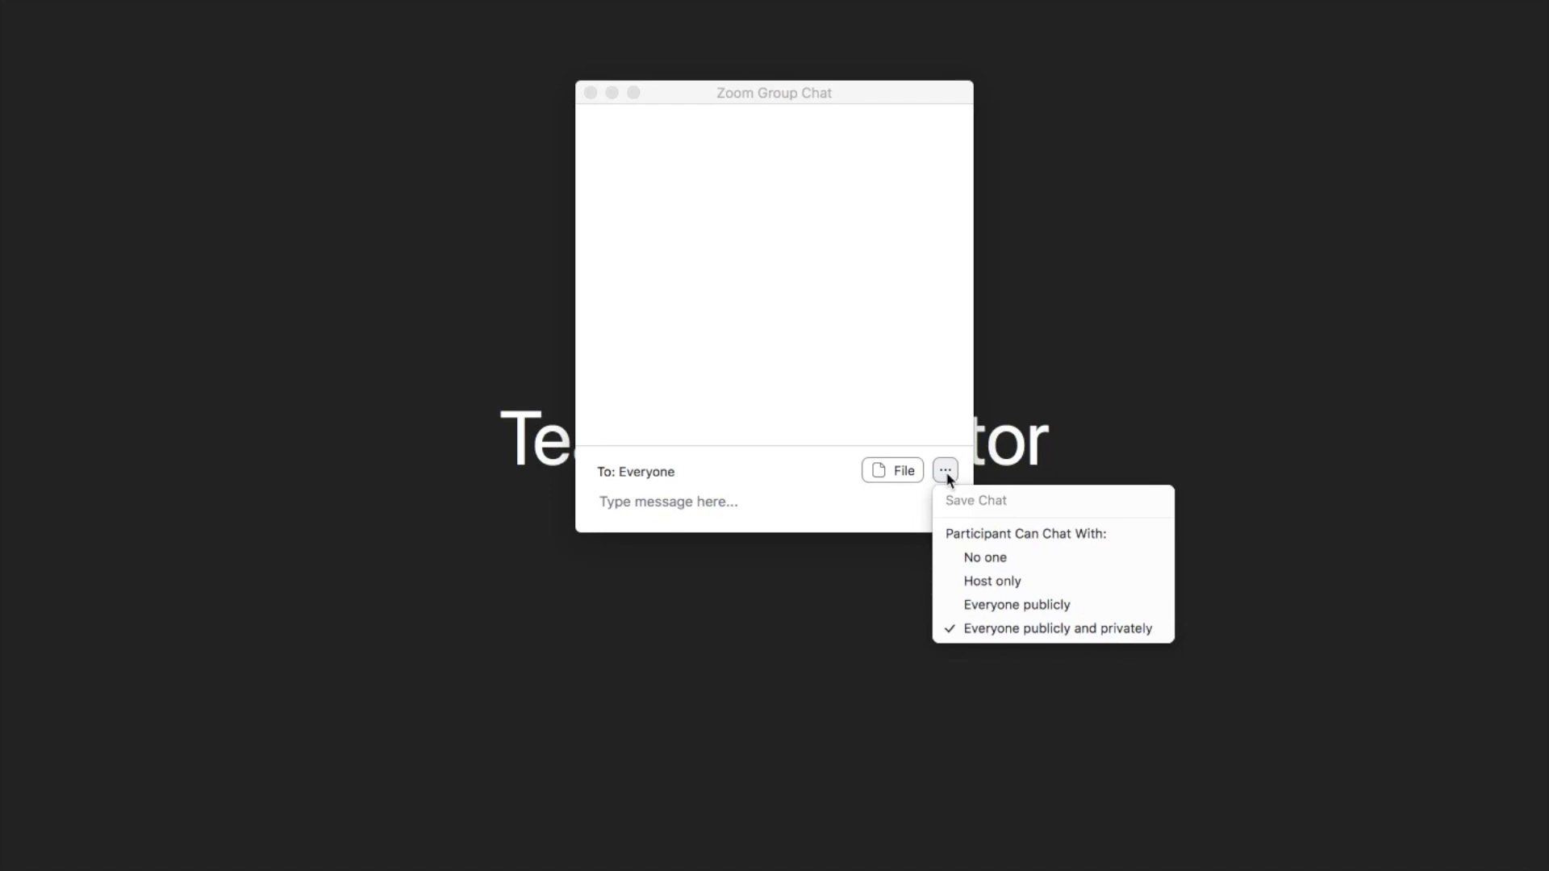
{"action": "left_click", "coordinate": [591, 93]}
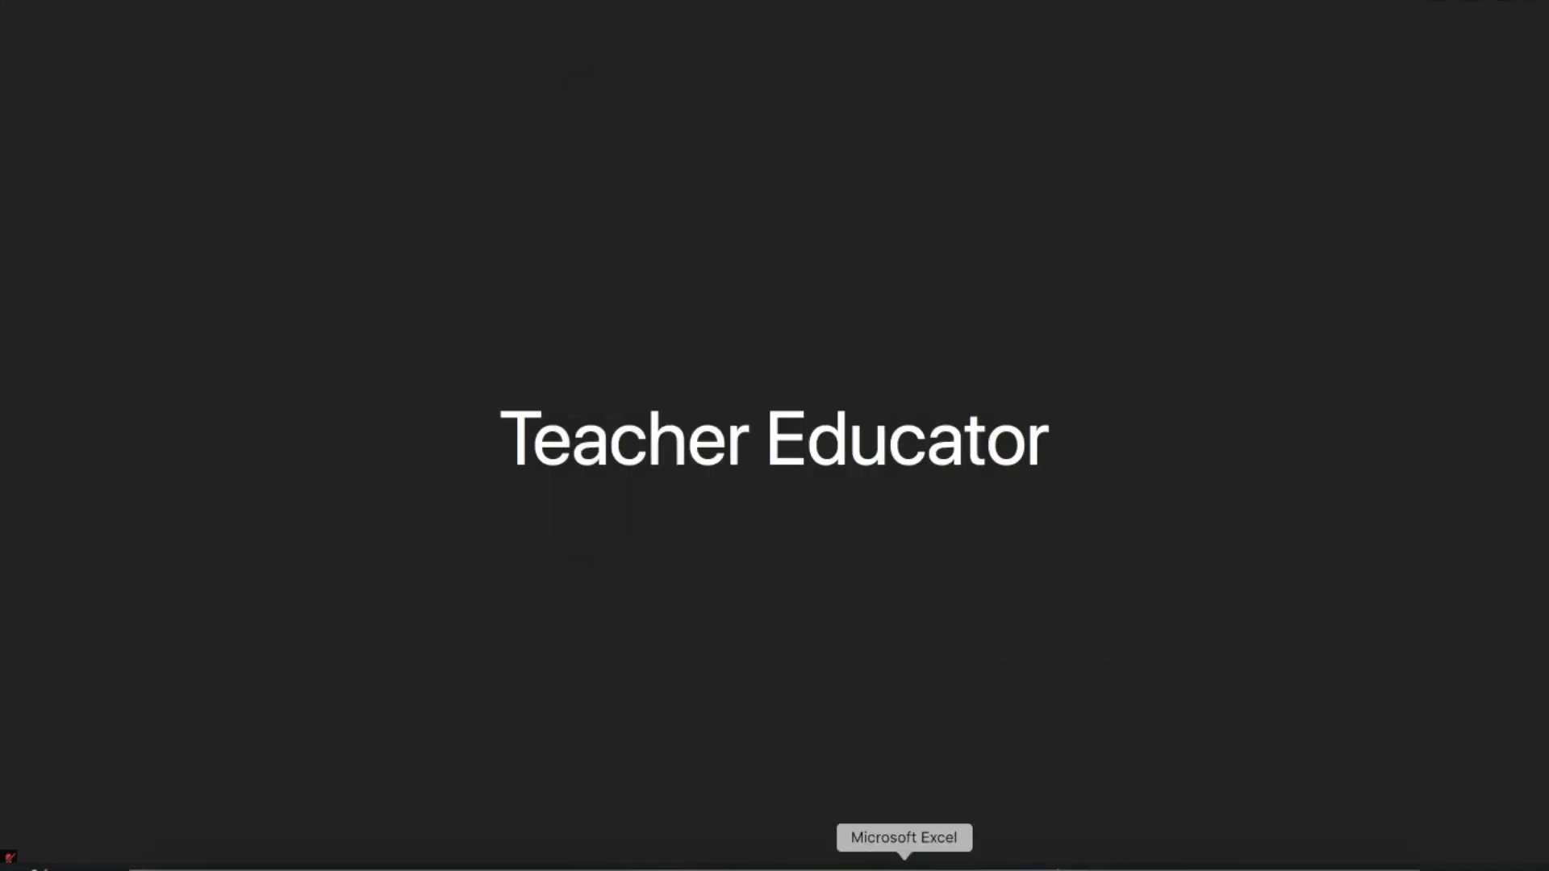
{"action": "left_click", "coordinate": [854, 852]}
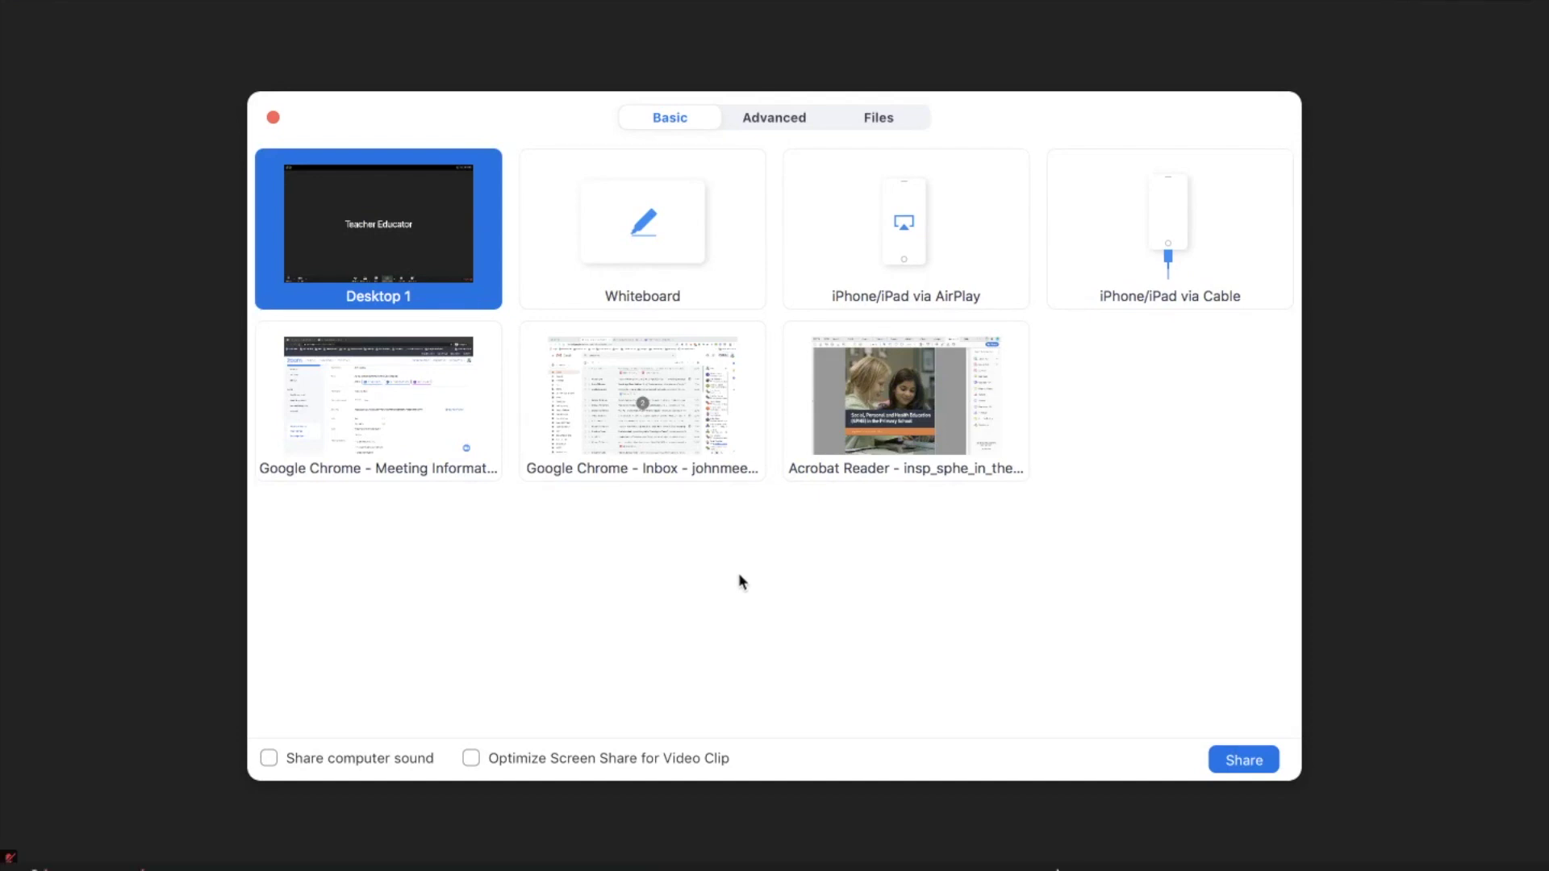
{"action": "left_click", "coordinate": [672, 255]}
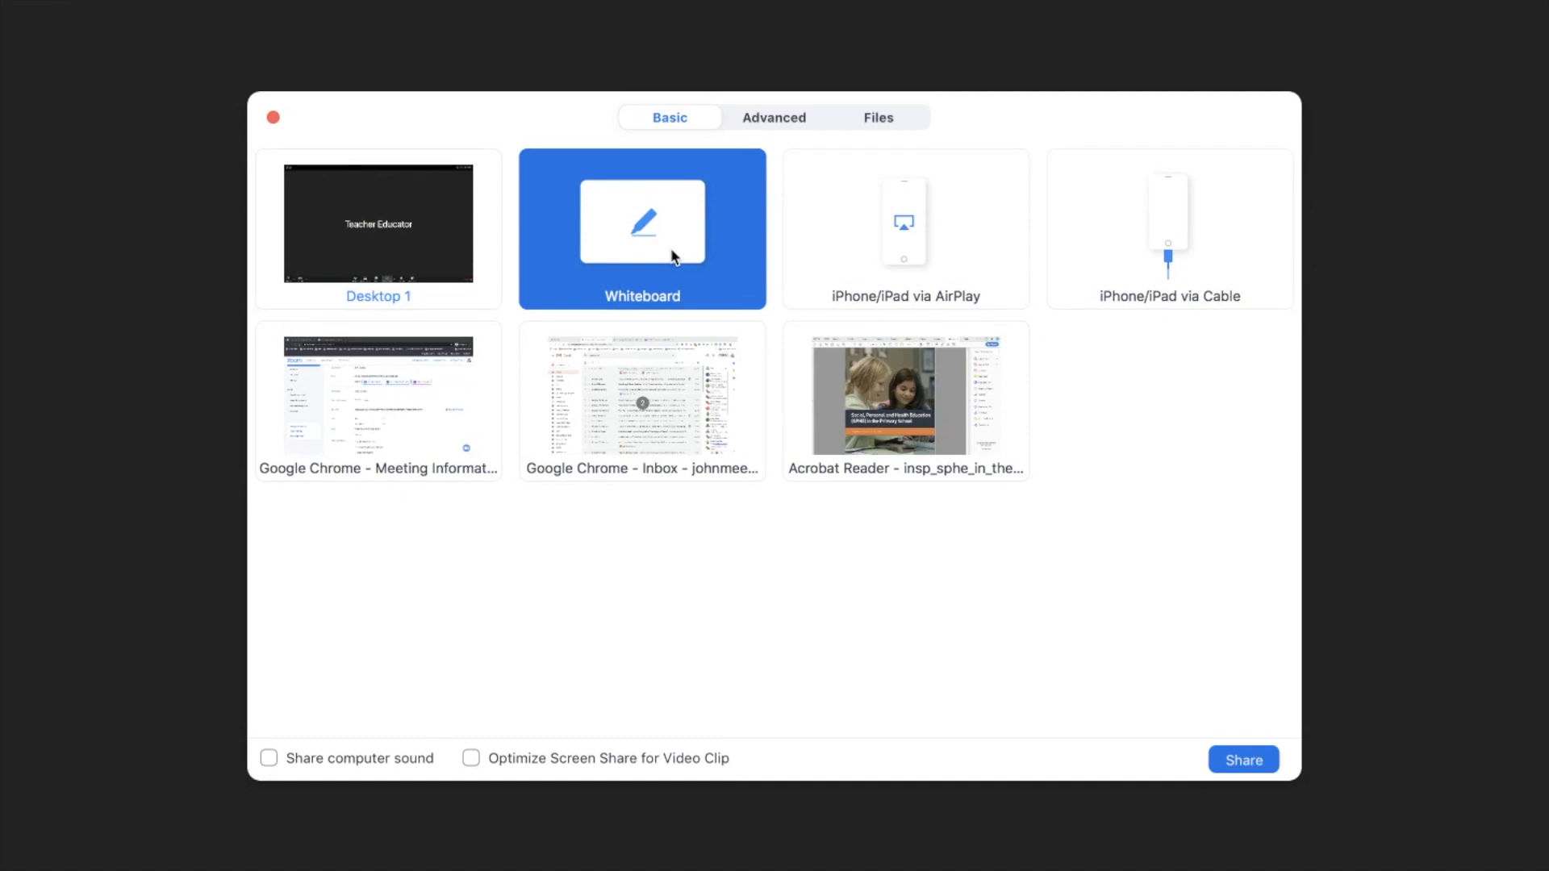
{"action": "left_click", "coordinate": [273, 118]}
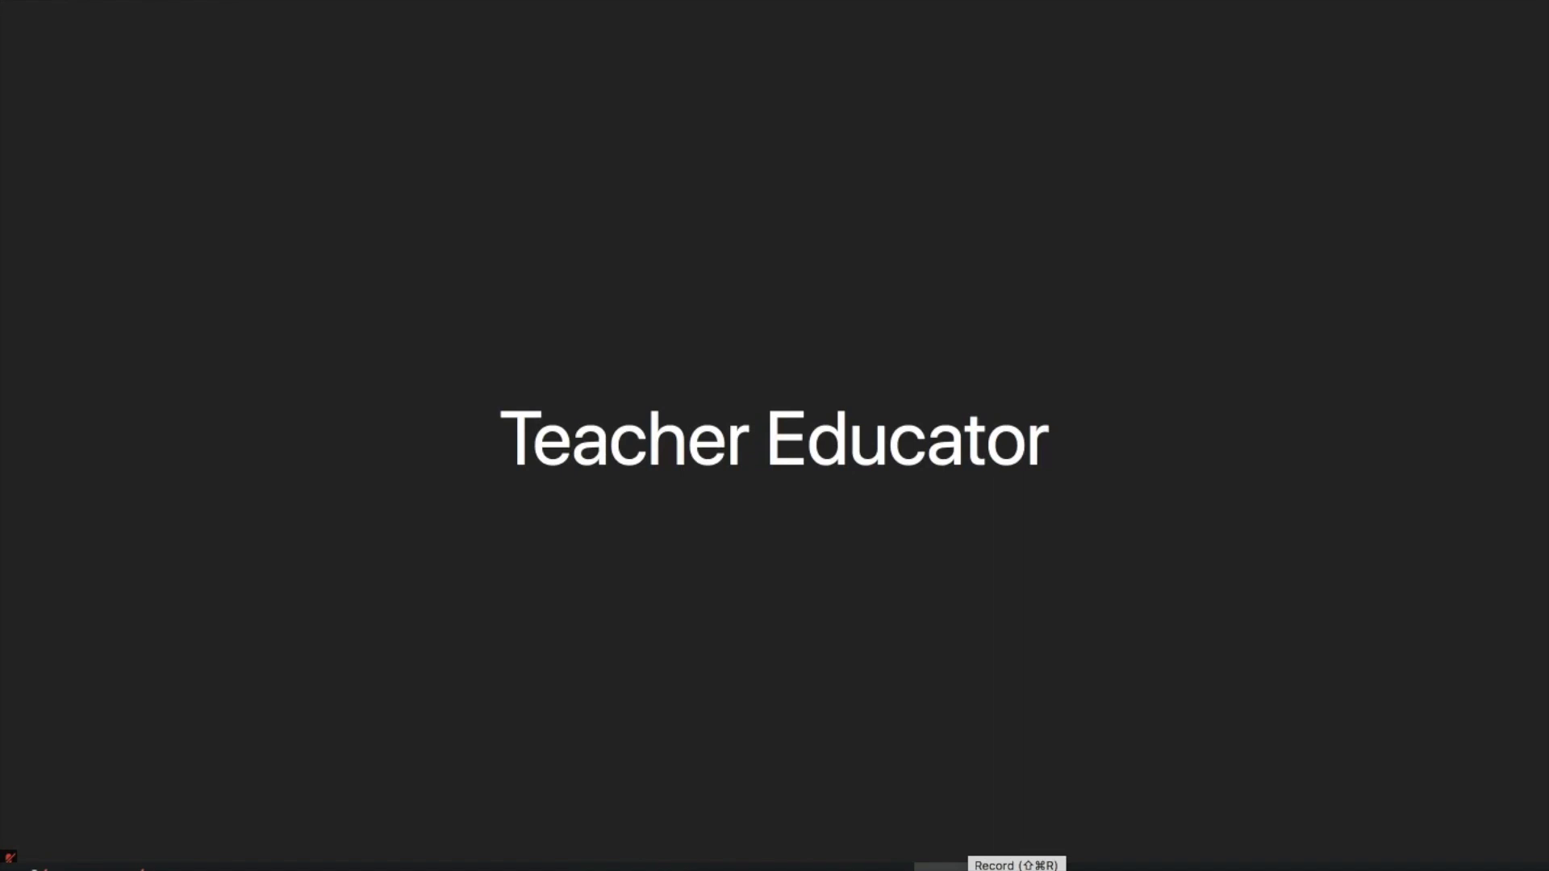
Look at Reactions, then choose End to bring up the End Meeting confirmation.
{"action": "left_click", "coordinate": [1057, 869]}
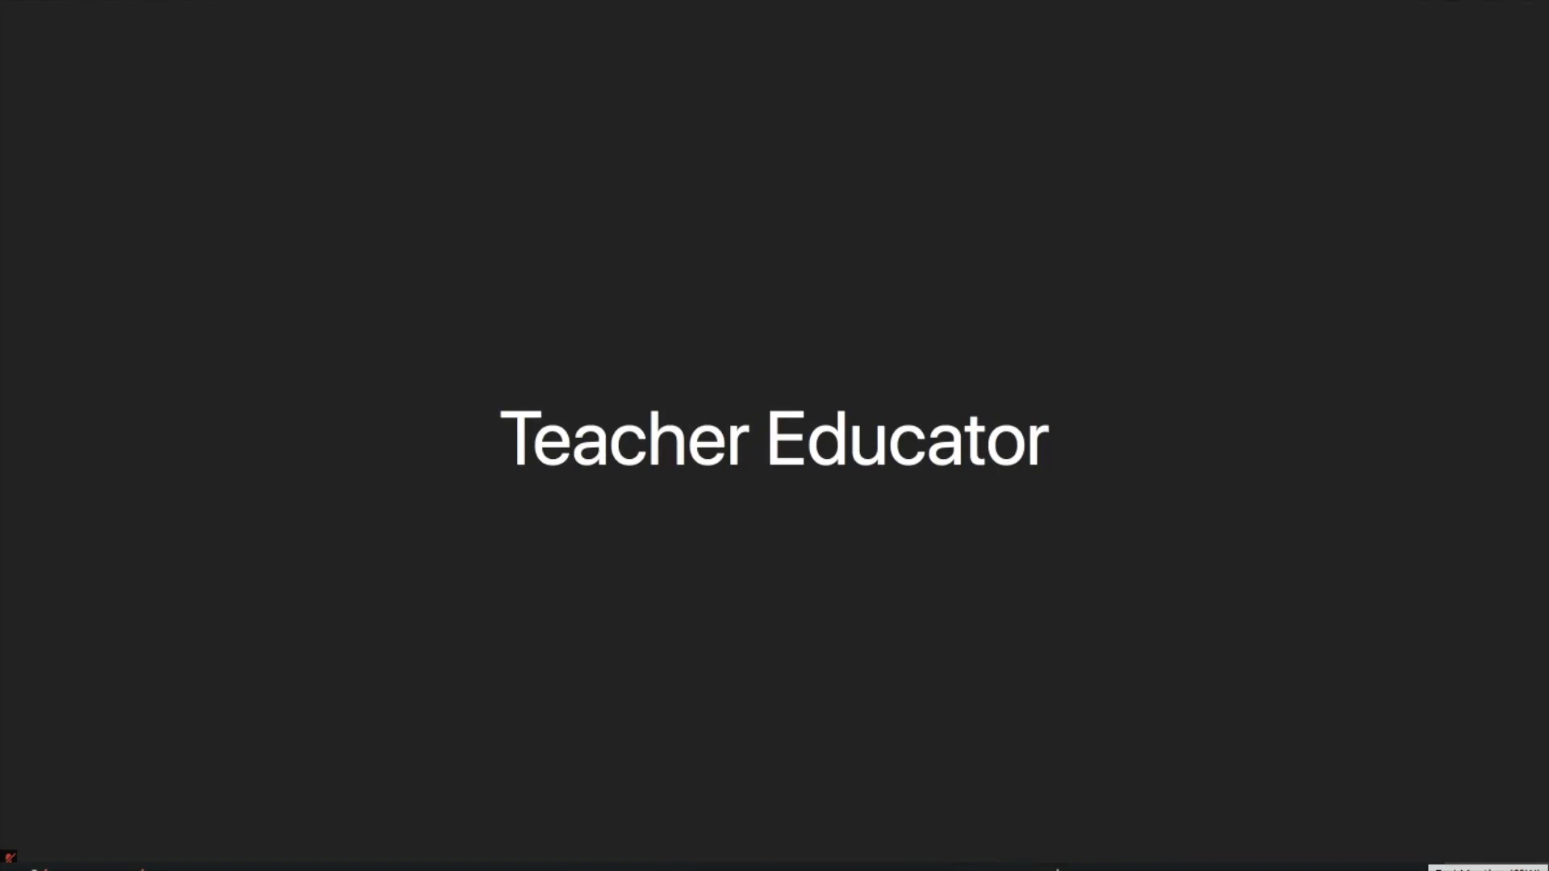
{"action": "left_click", "coordinate": [1488, 868]}
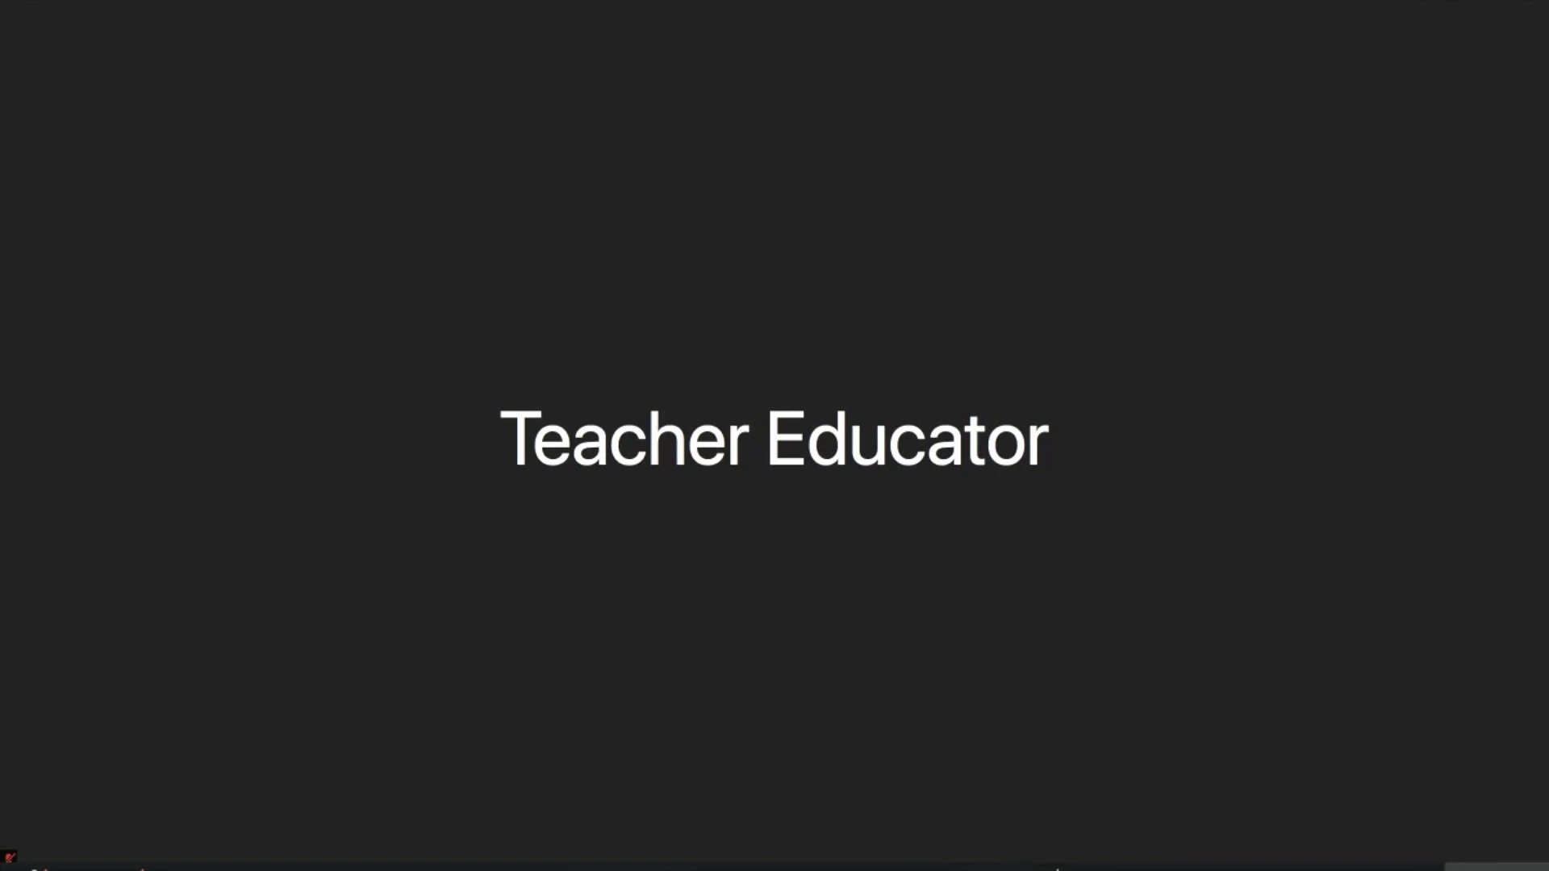